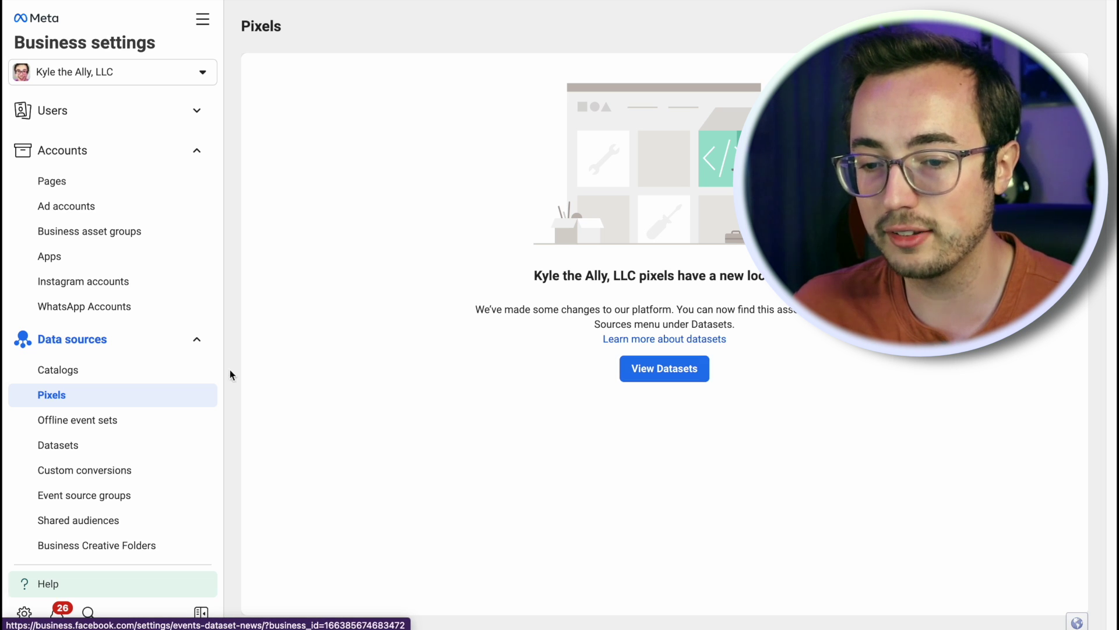
# Go to Data sources > Datasets to begin adding a new dataset
pyautogui.click(59, 449)
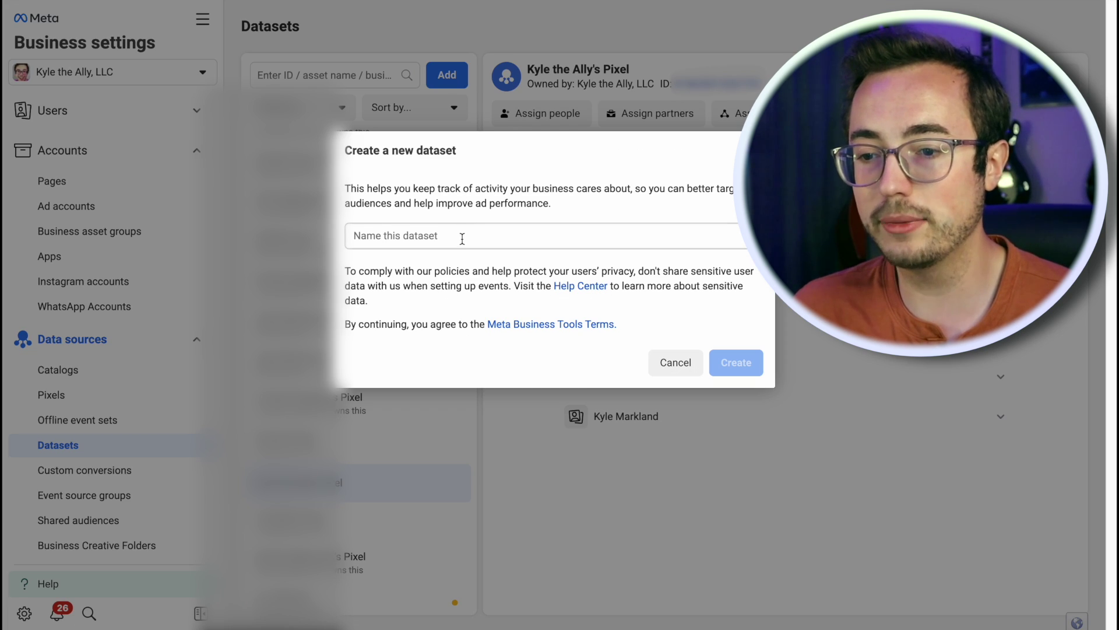
# Name the new dataset 'Kyle the Ally Pixel 2' and create it
pyautogui.click(463, 239)
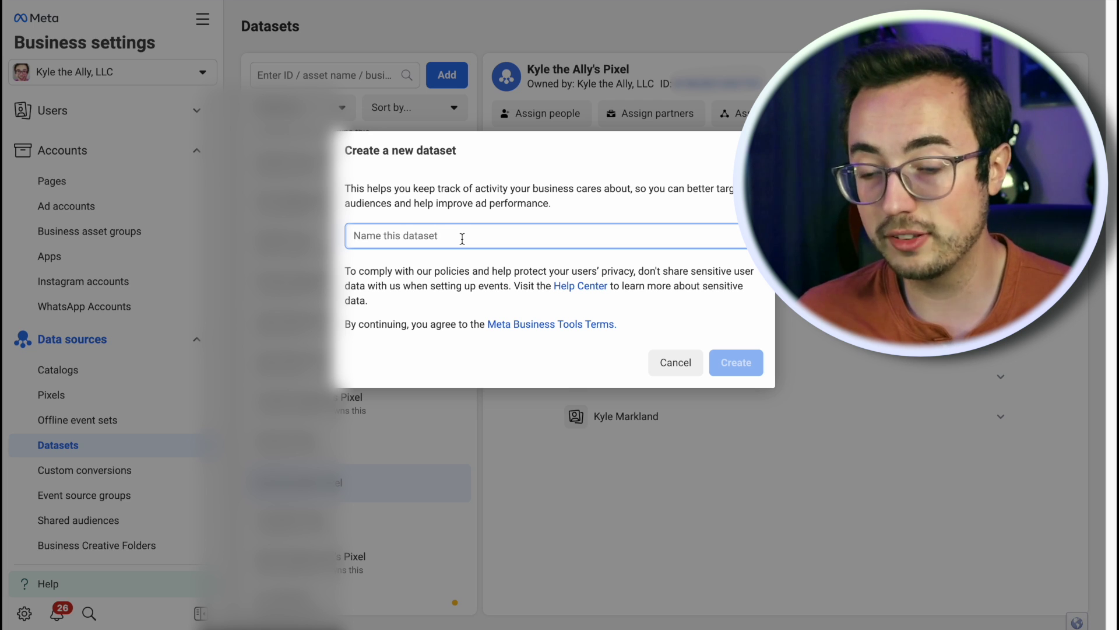
pyautogui.write('Kyle the')
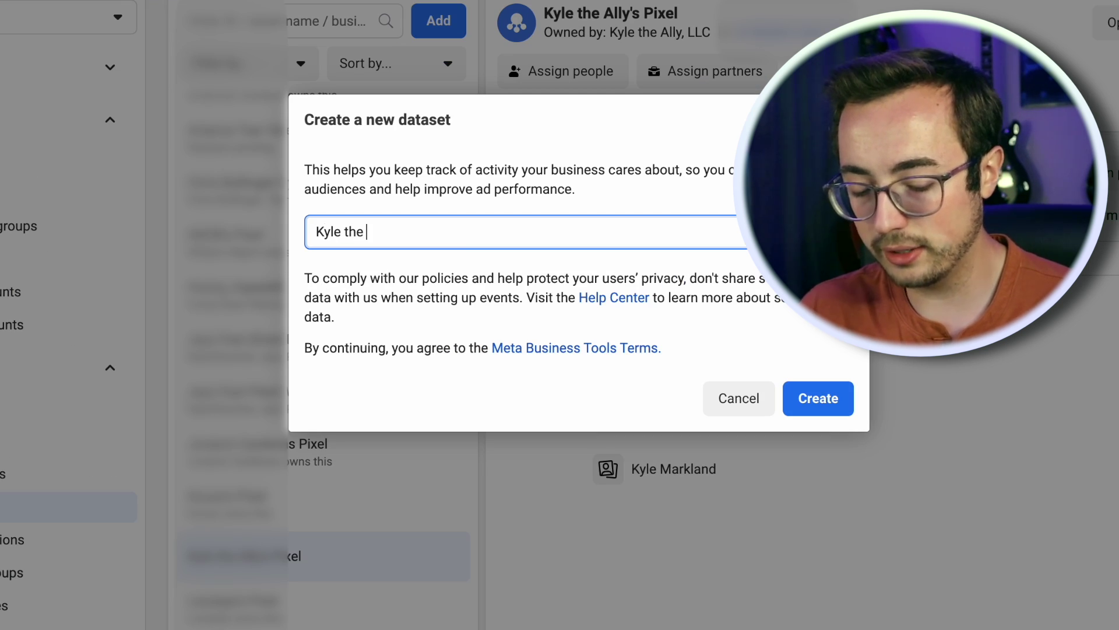
pyautogui.write(' Ally ixel \\\\\\')
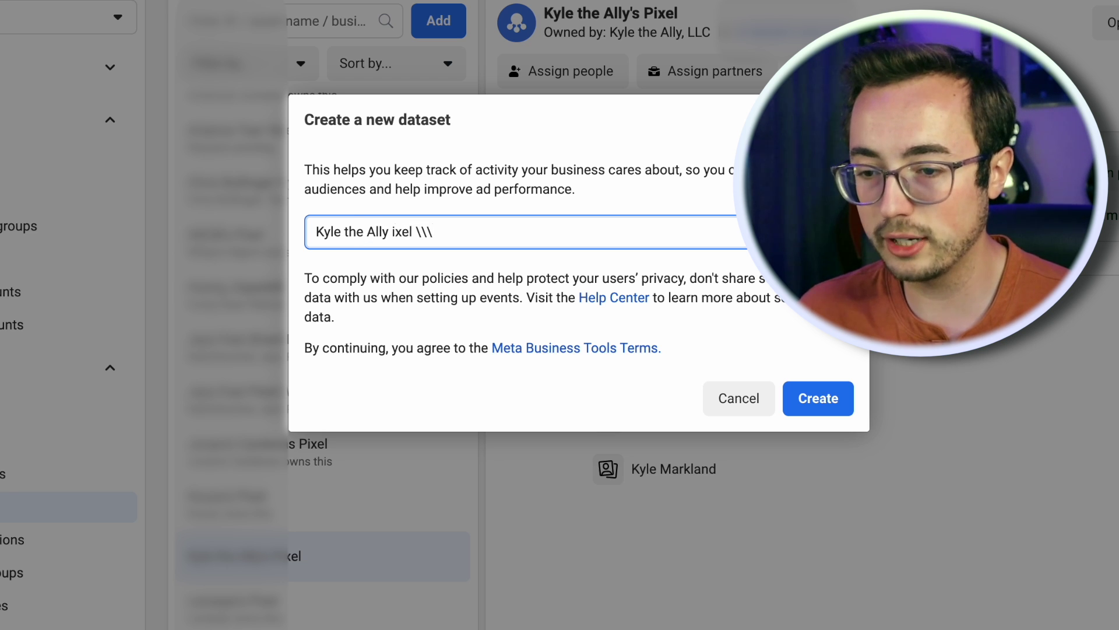
pyautogui.press('BackSpace')
pyautogui.press('BackSpace')
pyautogui.press('BackSpace')
pyautogui.press('BackSpace')
pyautogui.press('BackSpace')
pyautogui.press('BackSpace')
pyautogui.press('BackSpace')
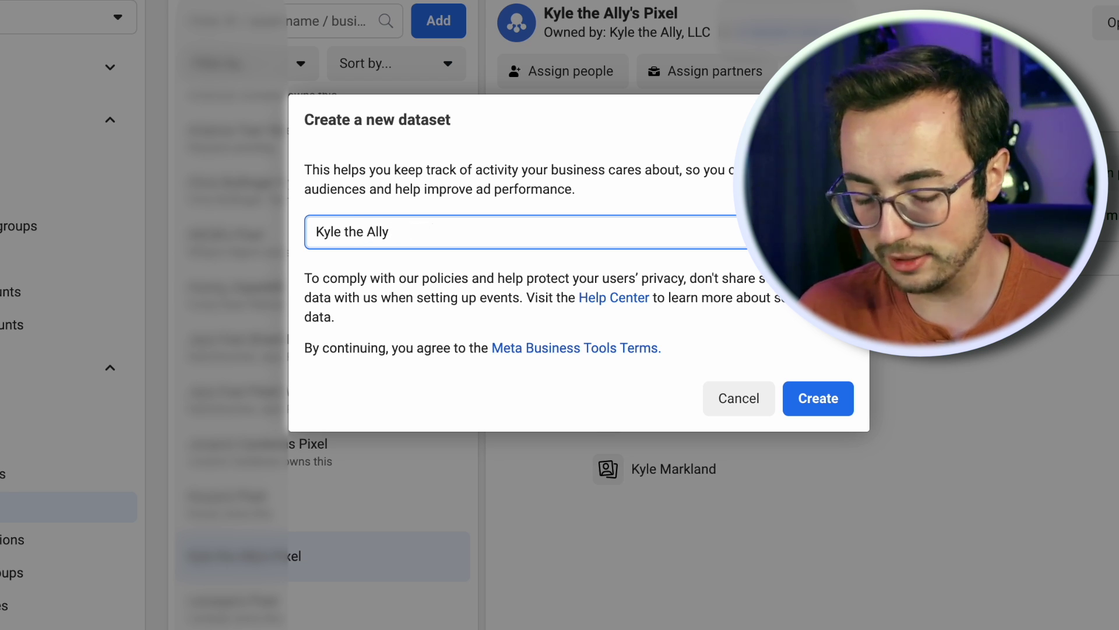
pyautogui.write('Pixel 2')
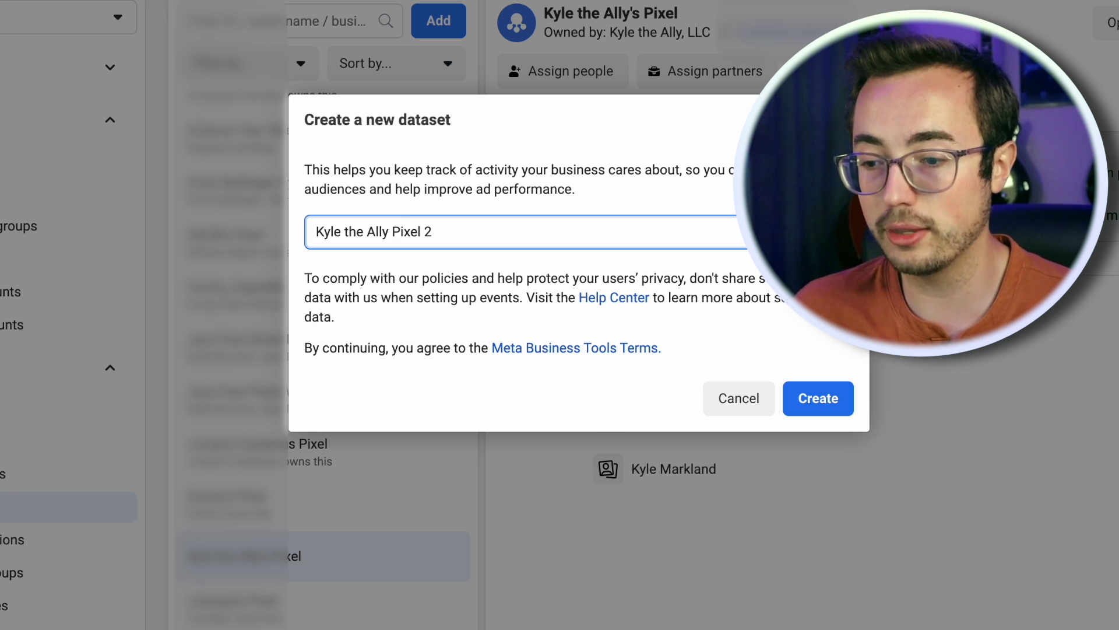
pyautogui.click(824, 397)
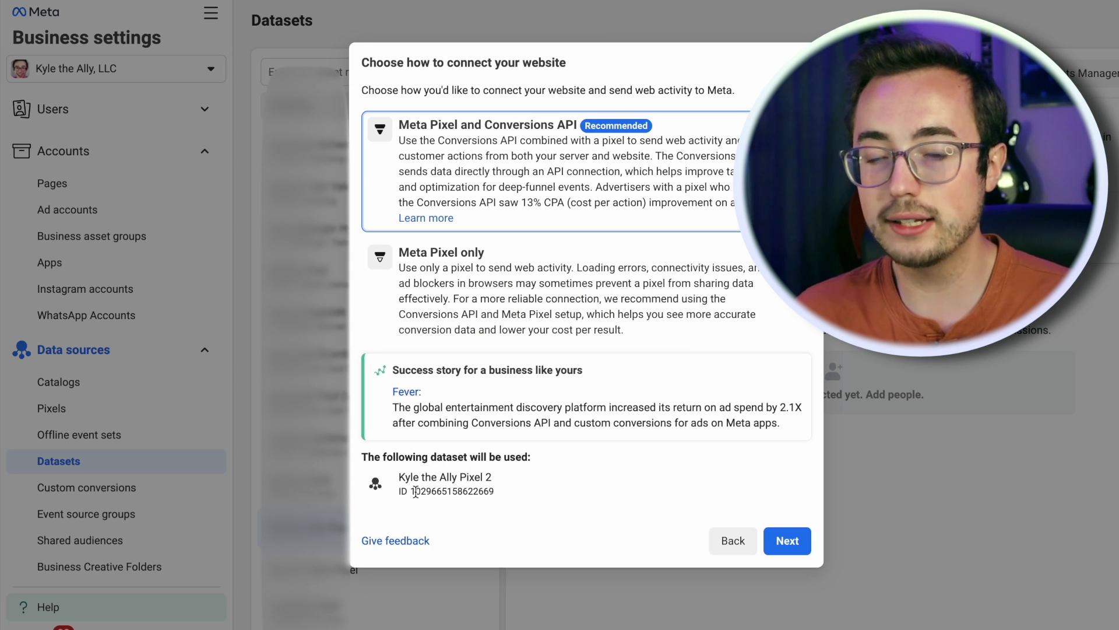
# Copy the ID of the new 'Kyle the Ally Pixel 2' dataset
pyautogui.moveTo(411, 492); pyautogui.dragTo(495, 492)
pyautogui.rightClick(493, 492)
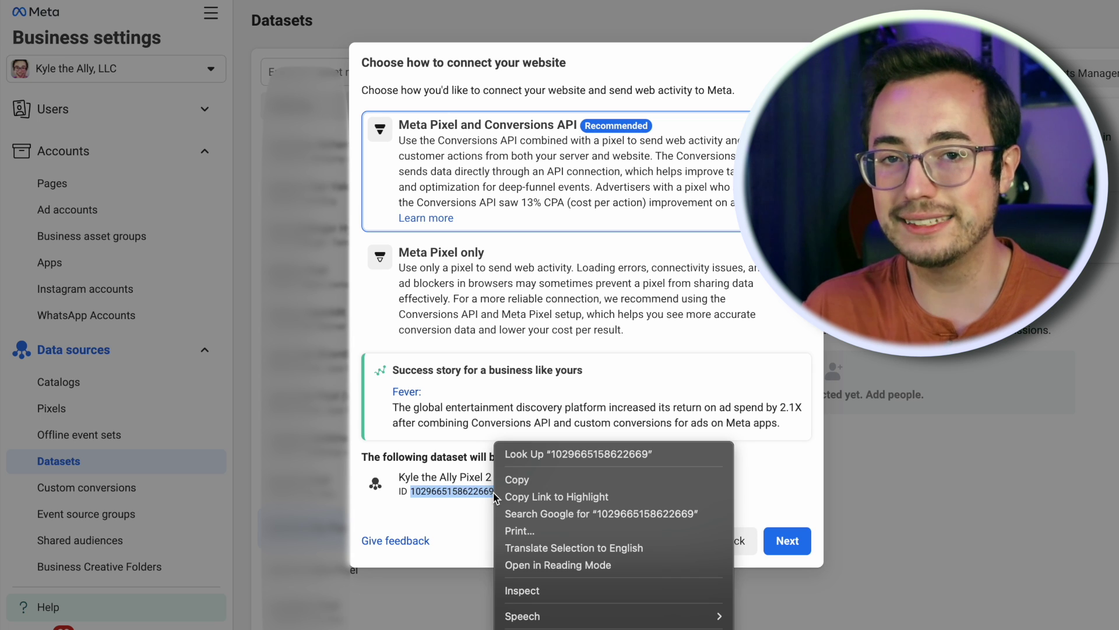
pyautogui.click(508, 481)
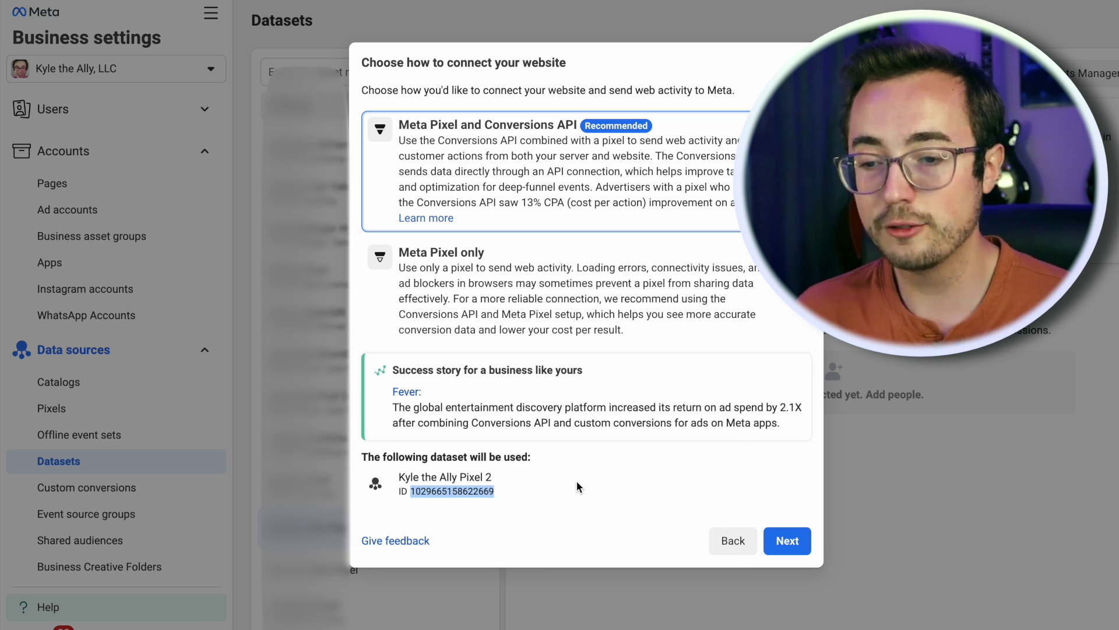
pyautogui.click(576, 481)
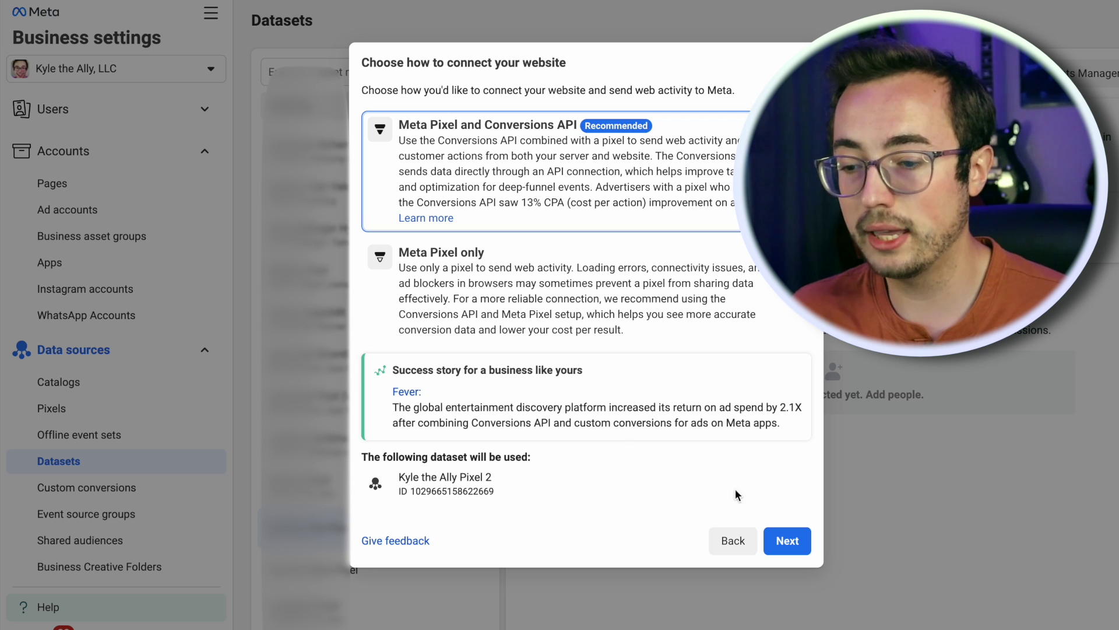
# Choose Meta Pixel plus Conversions API with manual code installation
pyautogui.click(789, 540)
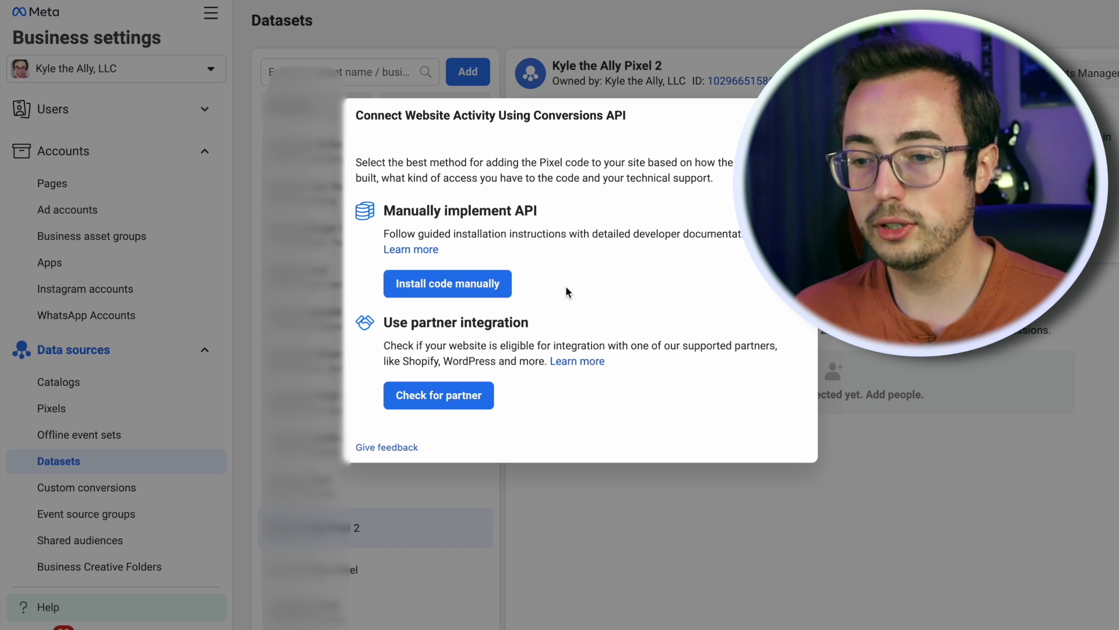
pyautogui.click(499, 295)
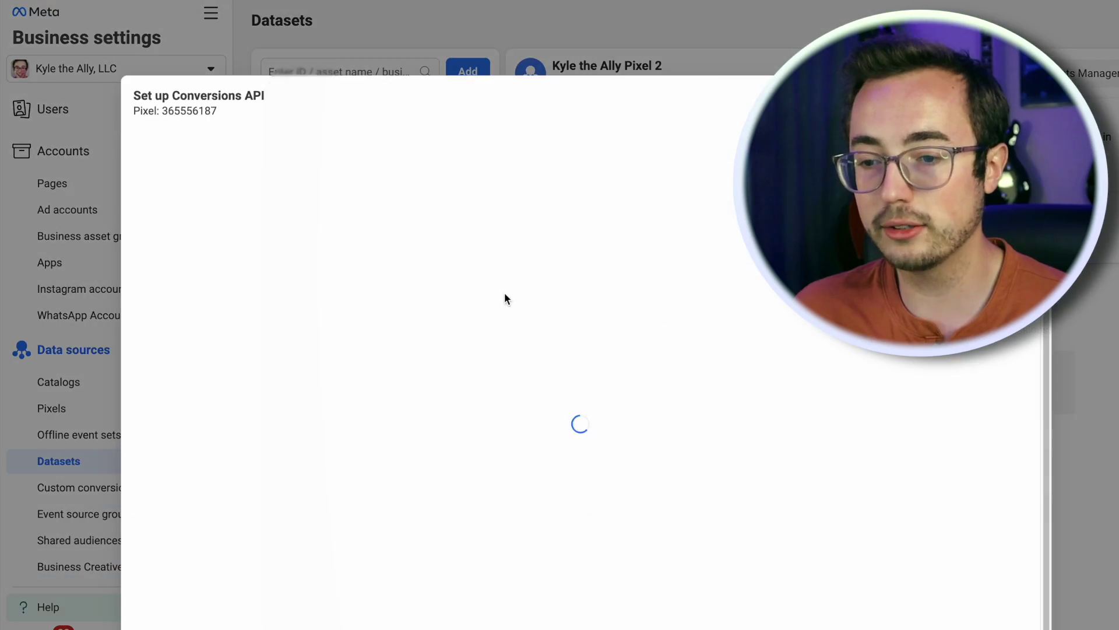
pyautogui.scroll(-2, 407, 269)
pyautogui.scroll(-1, 827, 556)
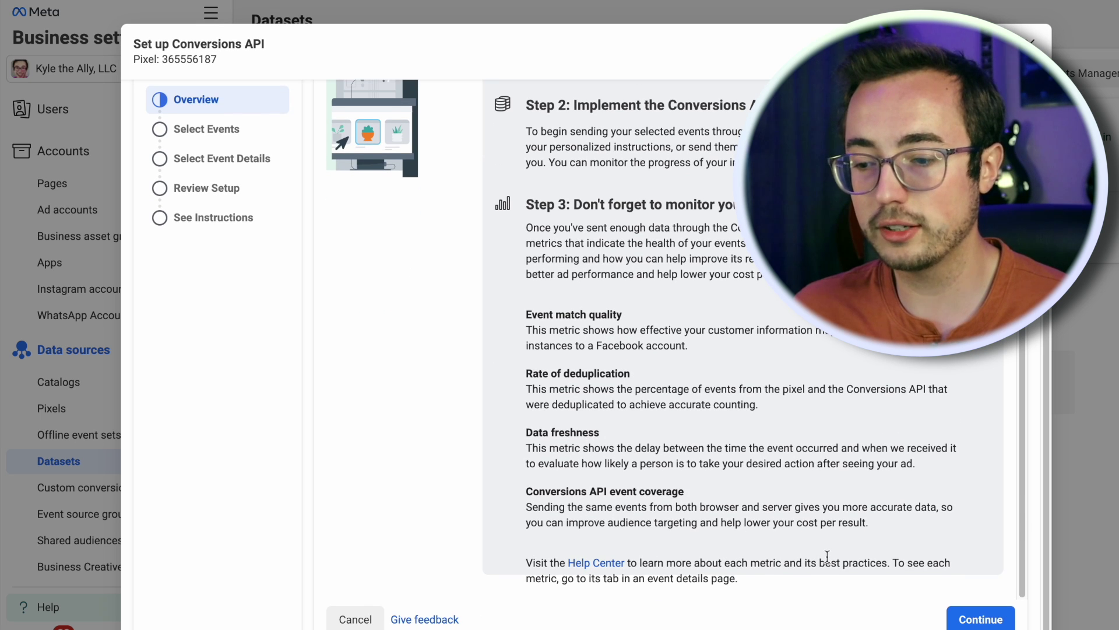
pyautogui.click(980, 619)
# Send the View Content event and advance through event details to Review Setup
pyautogui.click(568, 238)
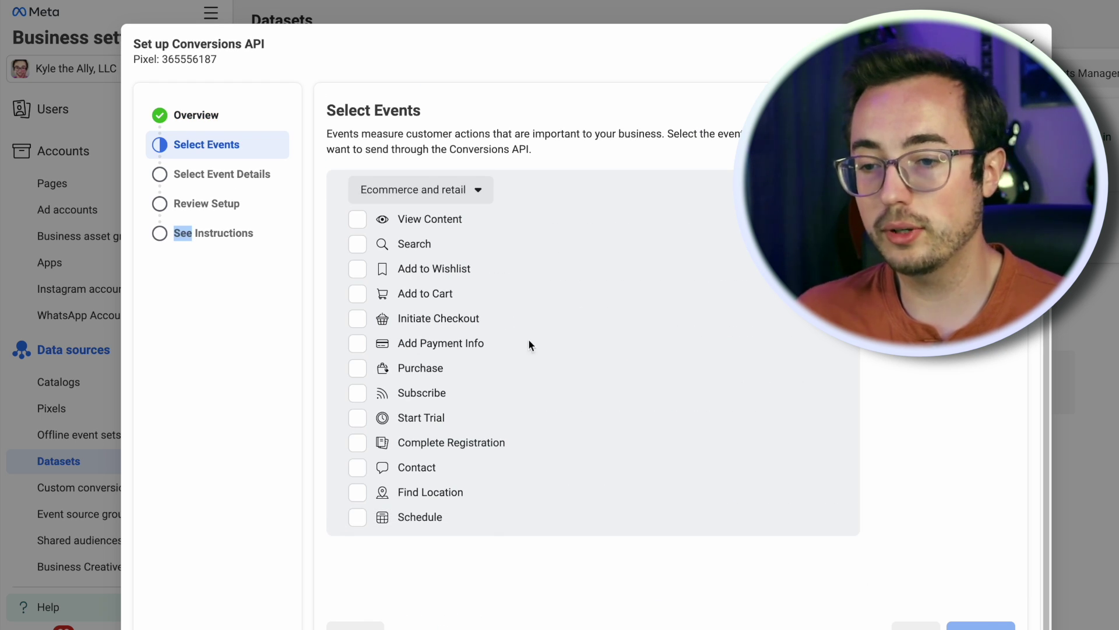
pyautogui.click(366, 225)
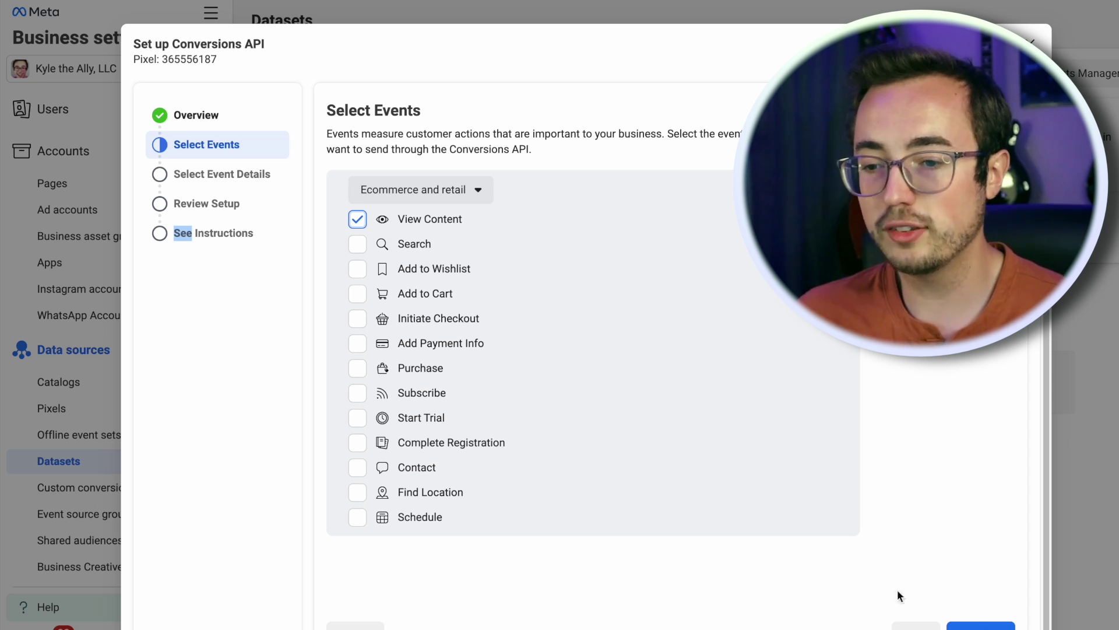
pyautogui.click(979, 625)
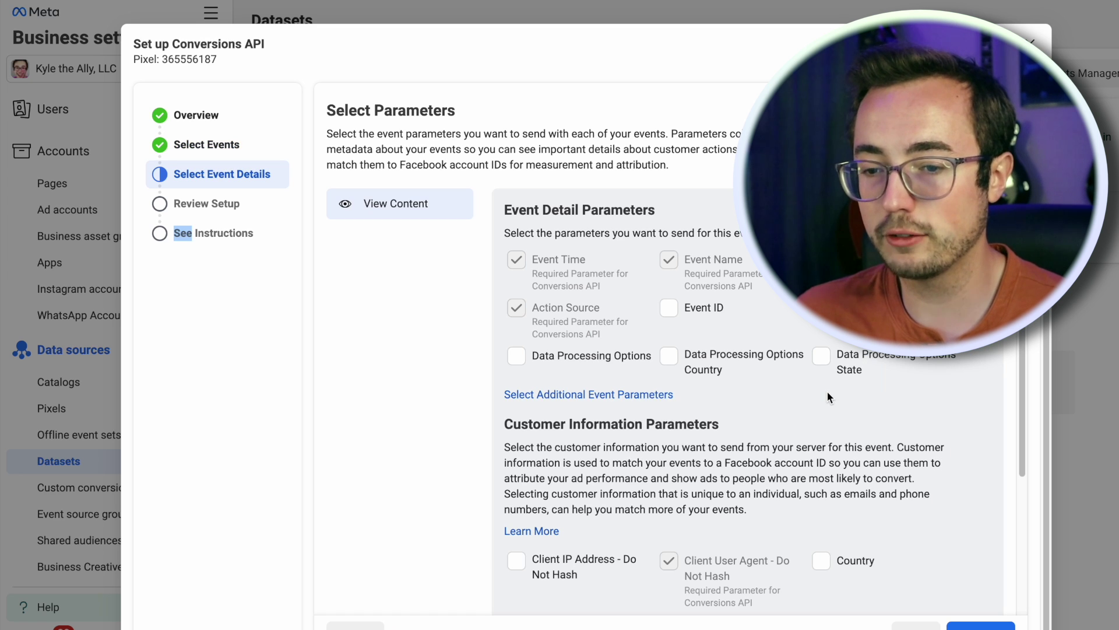
pyautogui.click(998, 626)
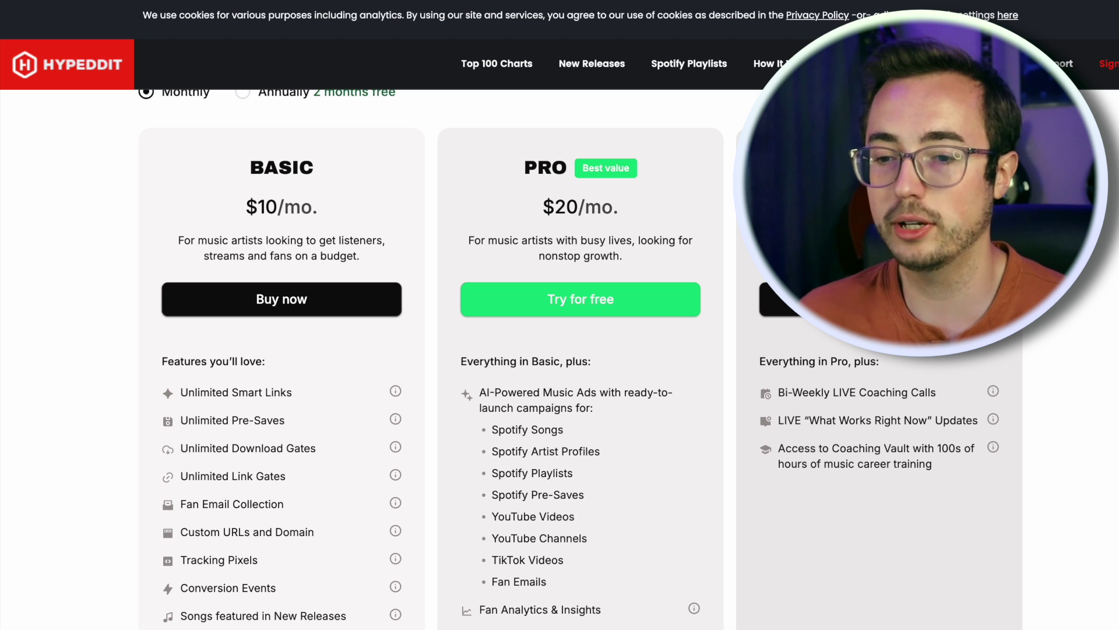
# Log into Hypeddit with email and start a new standard smart link from Smart Links
pyautogui.scroll(1, 1106, 275)
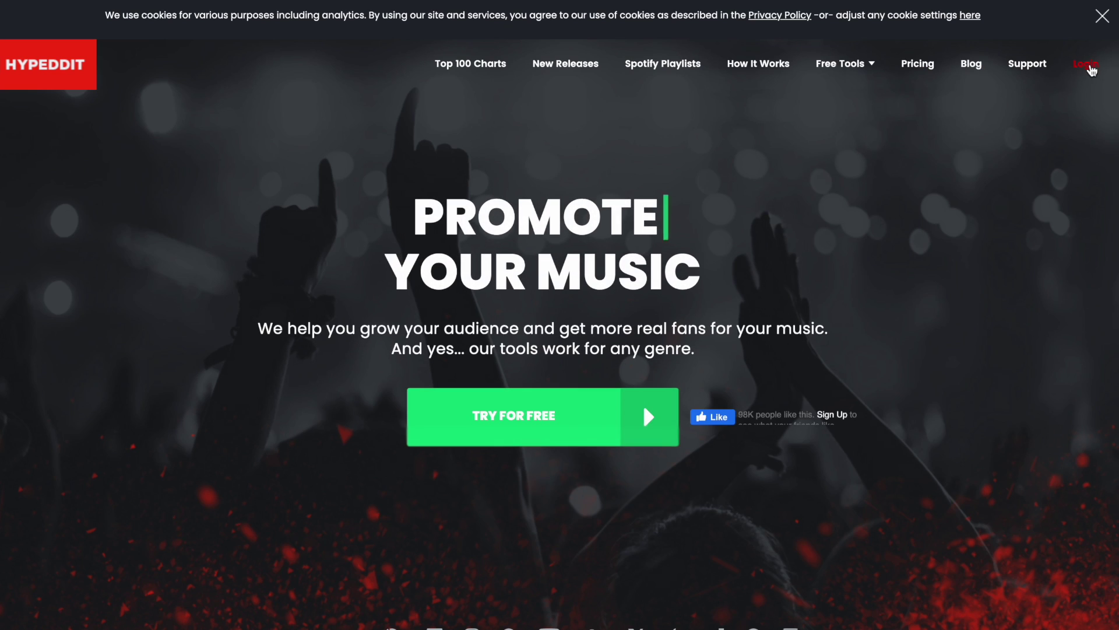
pyautogui.click(1092, 66)
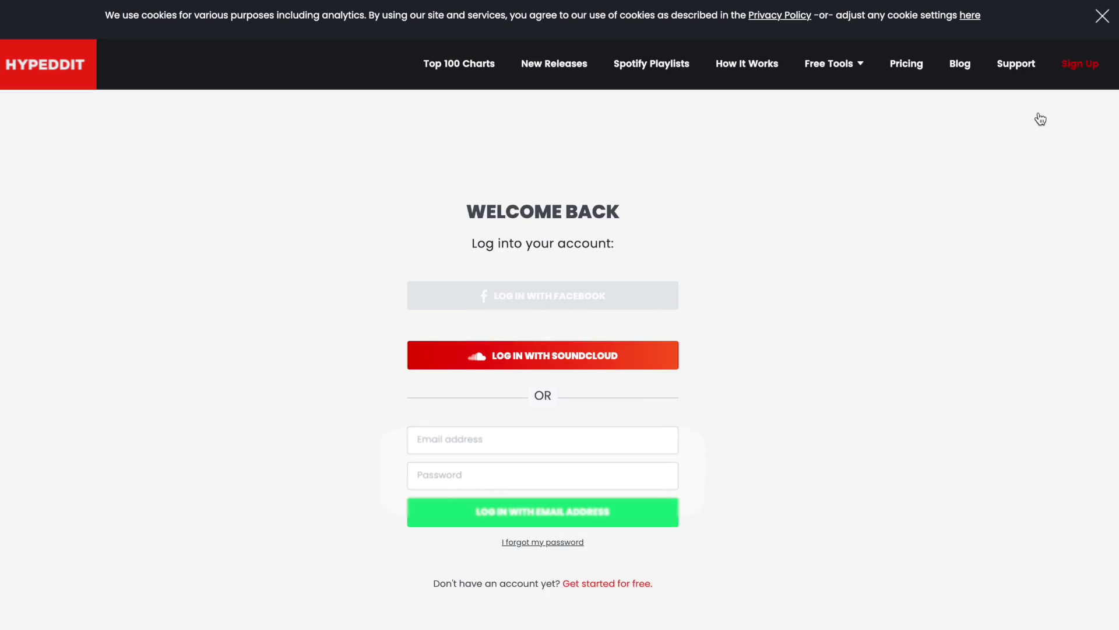
pyautogui.click(550, 525)
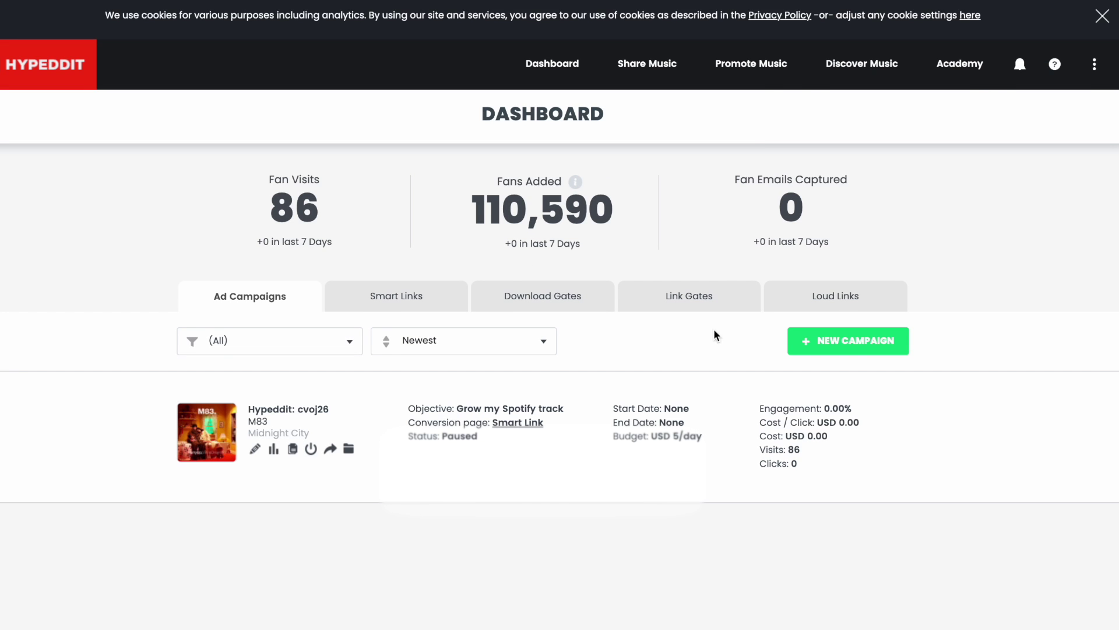
pyautogui.click(410, 295)
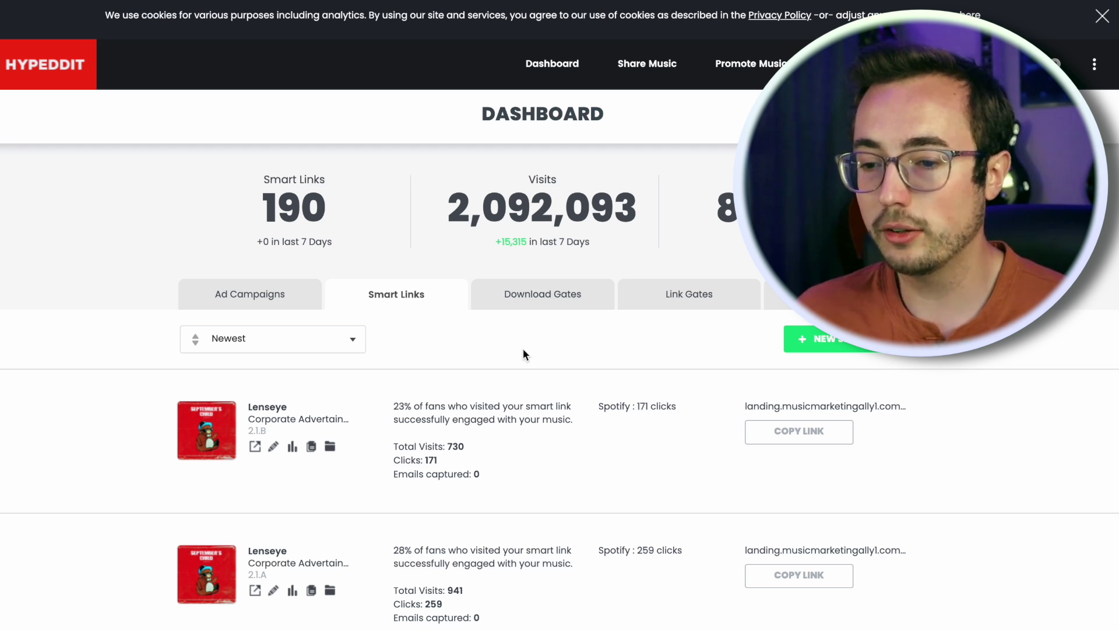
pyautogui.click(805, 345)
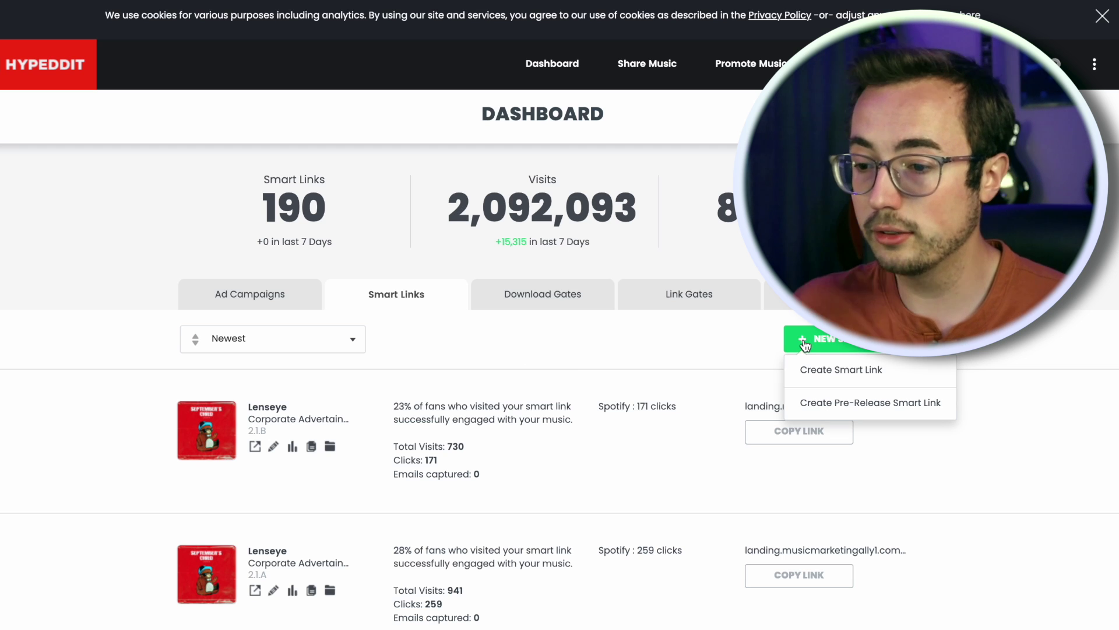
pyautogui.click(839, 368)
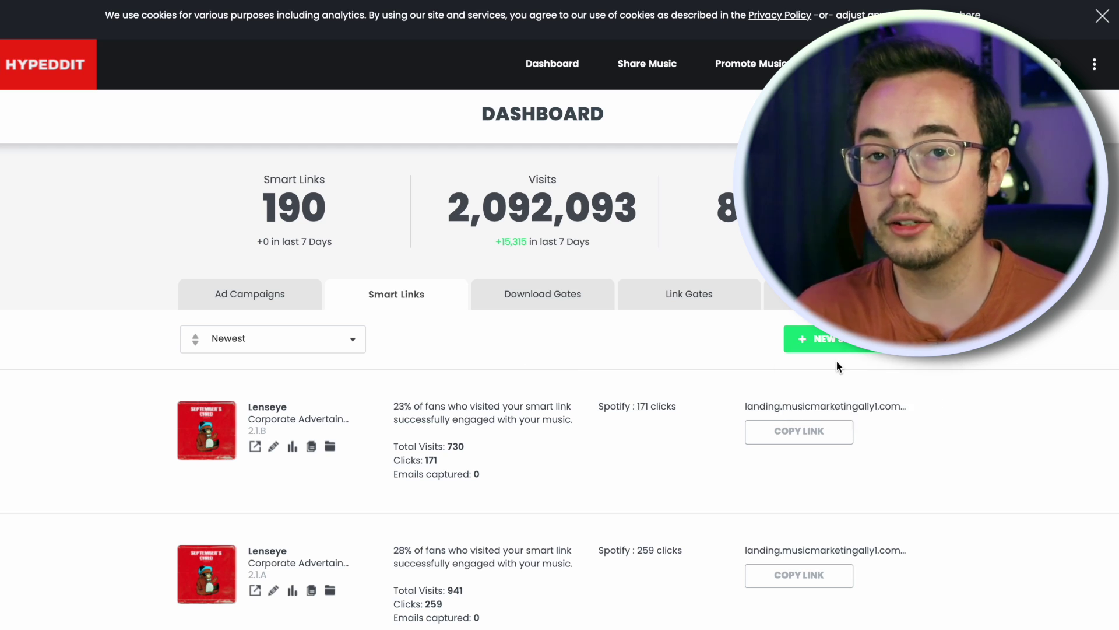
# Launch Spotify and copy the song link for TMO (Turn Me On) [feat. Kevin Lyttle]
pyautogui.press('super+space')
pyautogui.write('spotify')
pyautogui.press('Return')
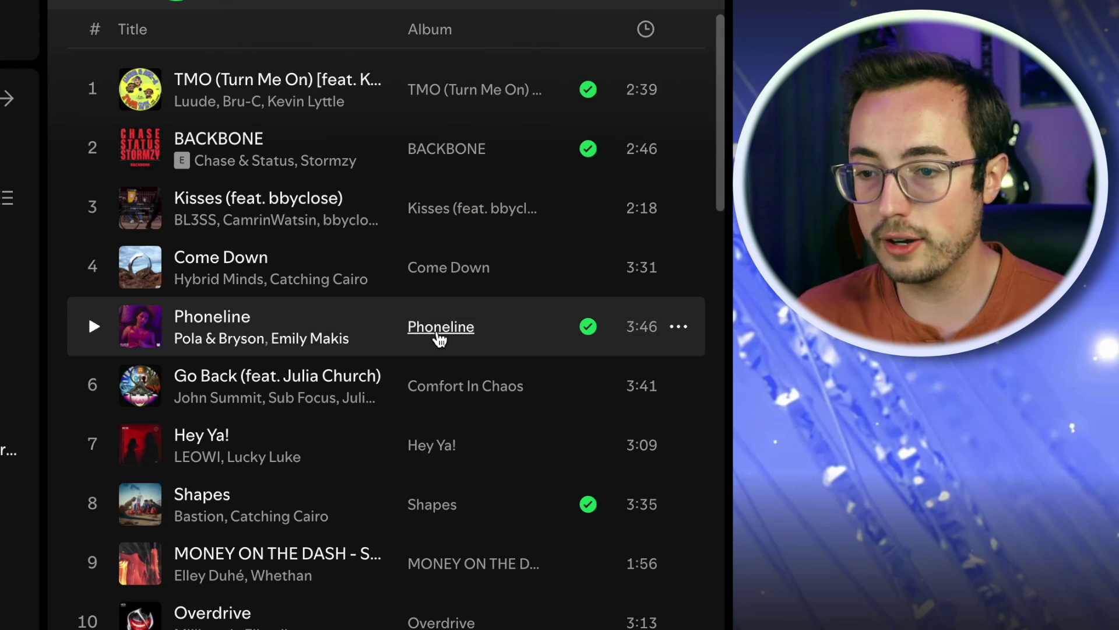
pyautogui.scroll(5, 418, 577)
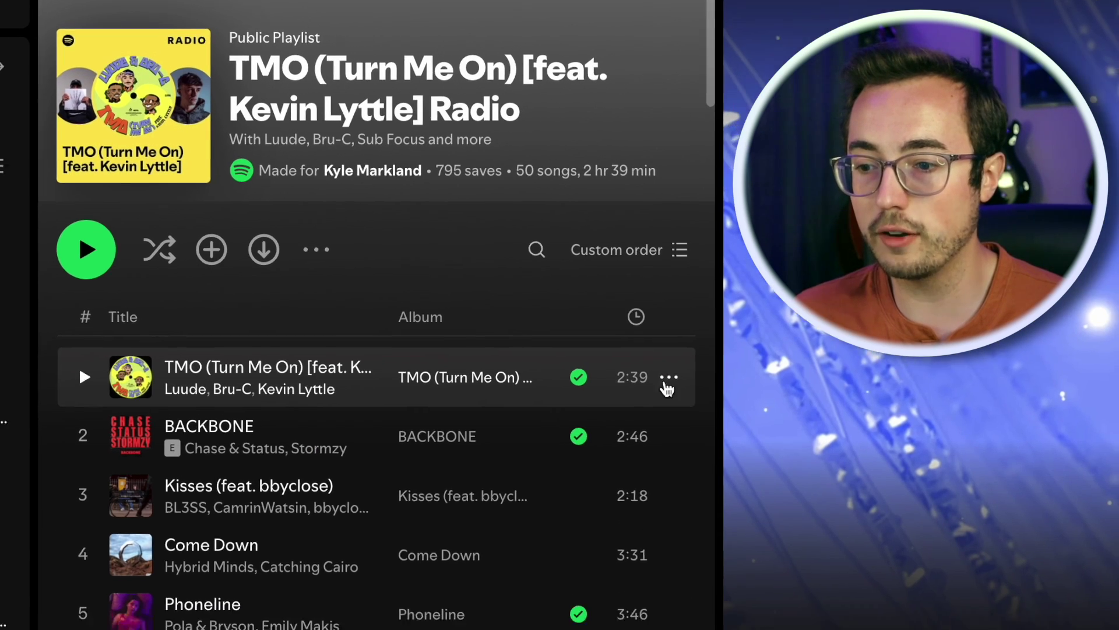
pyautogui.click(678, 408)
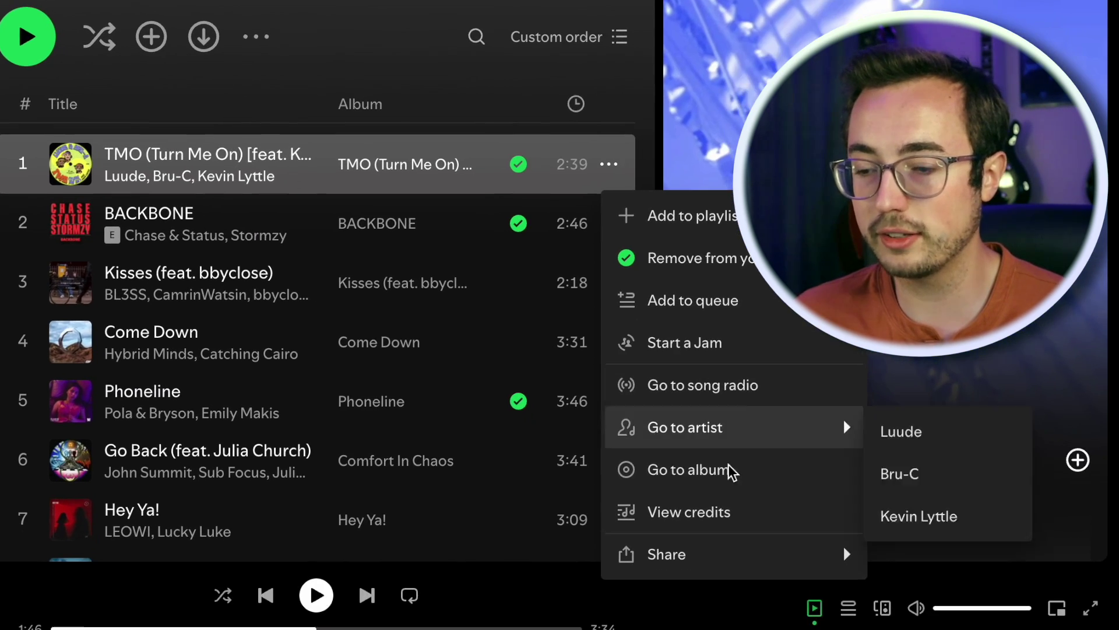
pyautogui.moveTo(742, 554)
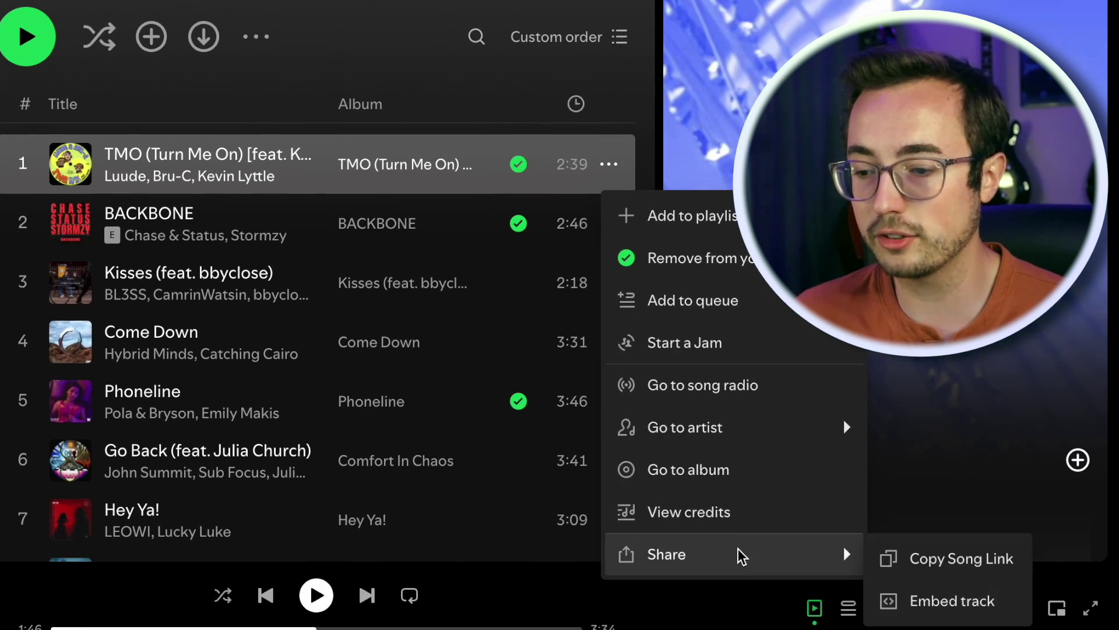
pyautogui.click(897, 577)
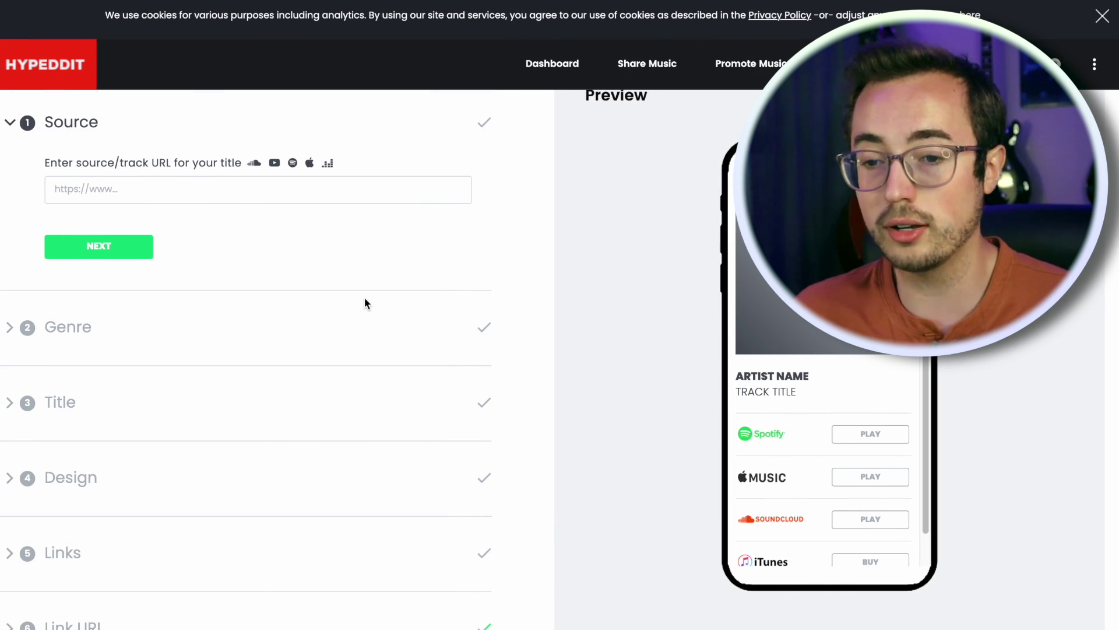
# Paste the TMO Spotify link as the source and set the genre to Drum & Bass
pyautogui.click(311, 193)
pyautogui.hotkey('ctrl', 'v')
pyautogui.click(113, 245)
pyautogui.click(120, 273)
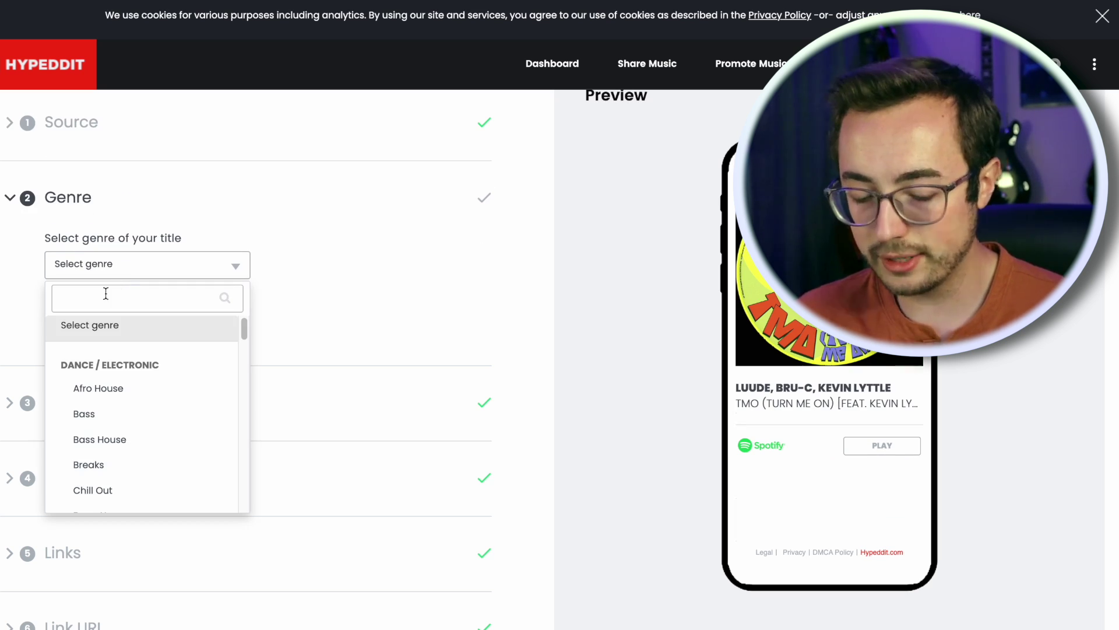
pyautogui.write('d')
pyautogui.click(99, 377)
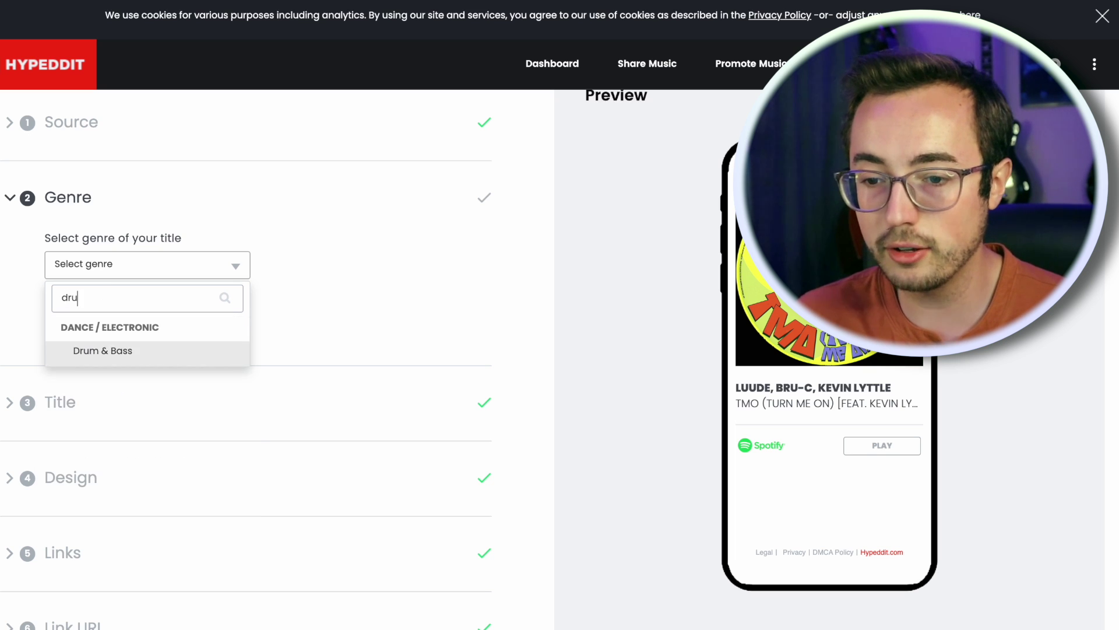
pyautogui.click(113, 324)
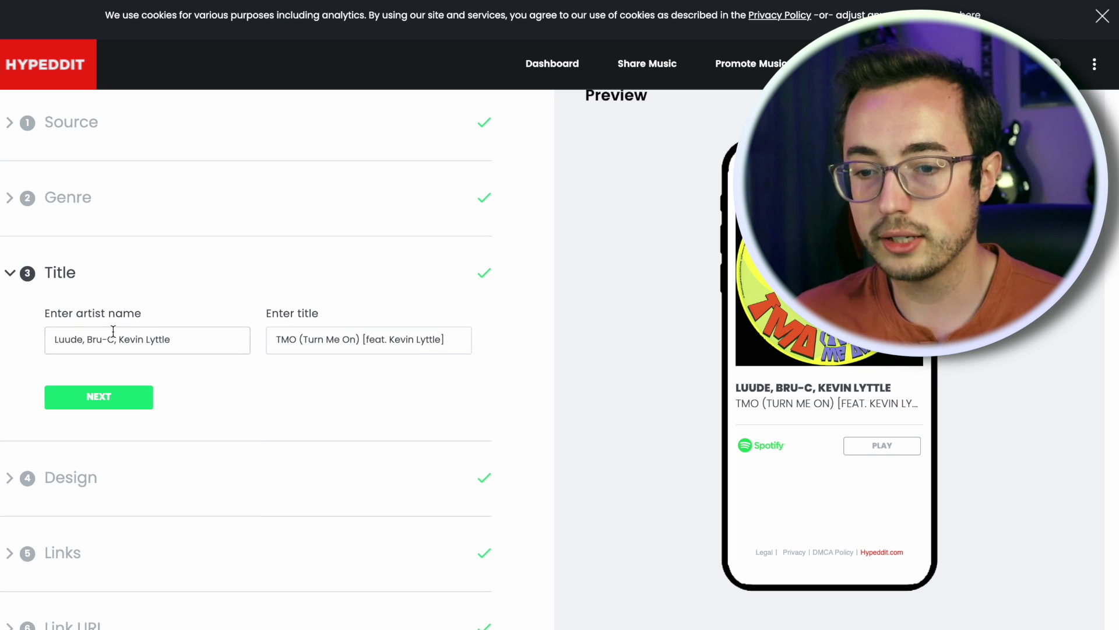
pyautogui.click(118, 407)
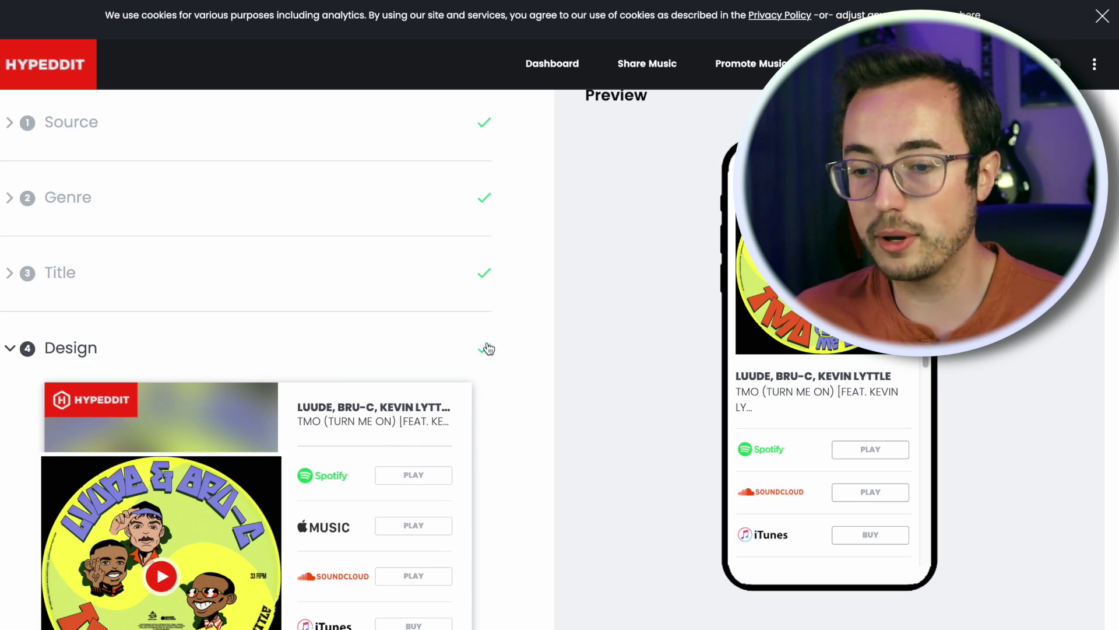
# Remove the Hypeddit logo and give the page the dark scheme
pyautogui.scroll(-6, 487, 349)
pyautogui.scroll(1, 498, 385)
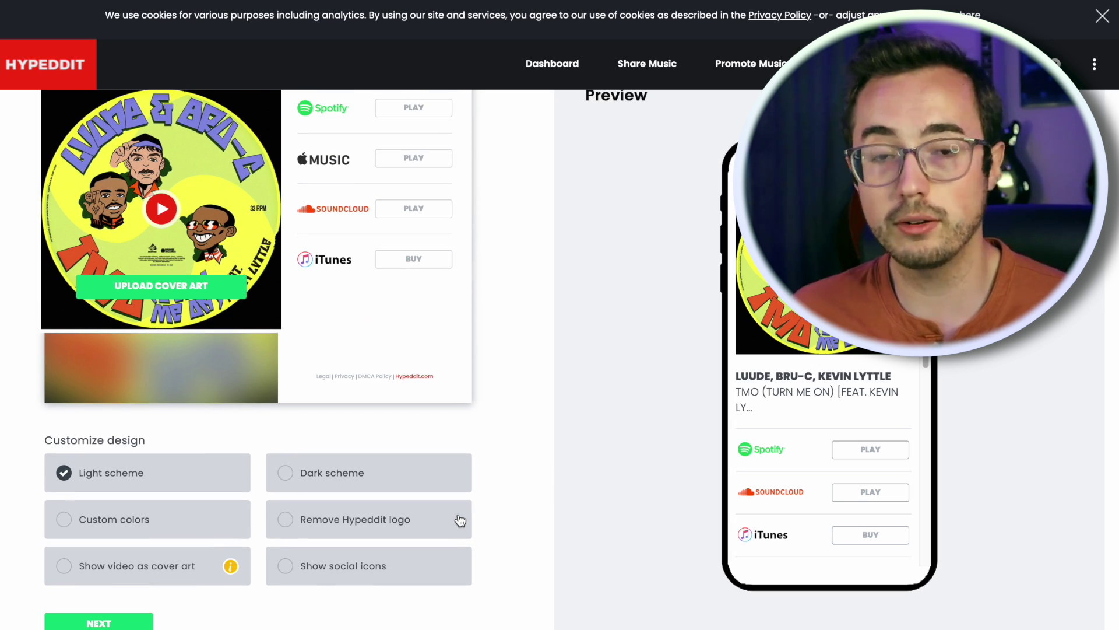
pyautogui.click(379, 518)
pyautogui.scroll(1, 515, 548)
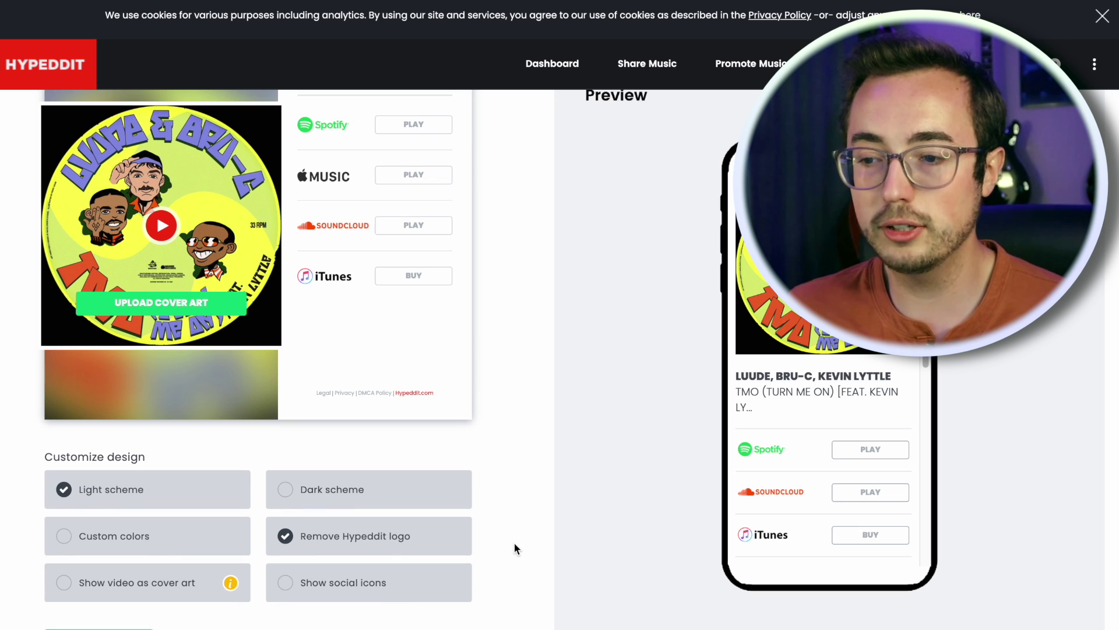
pyautogui.scroll(3, 304, 552)
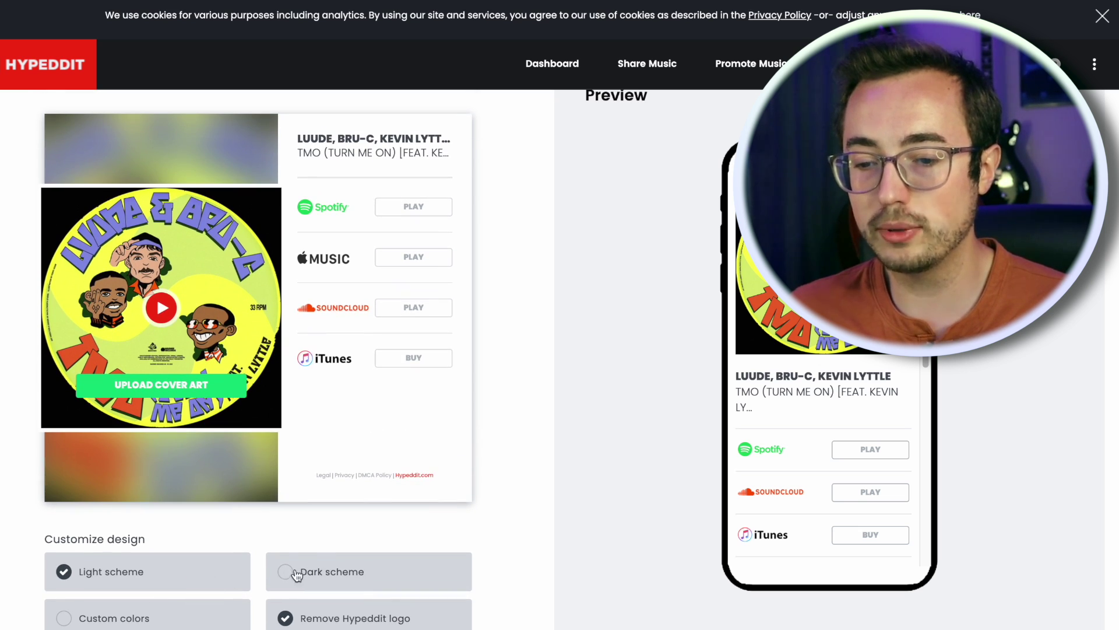
pyautogui.click(277, 572)
pyautogui.click(236, 576)
pyautogui.click(282, 578)
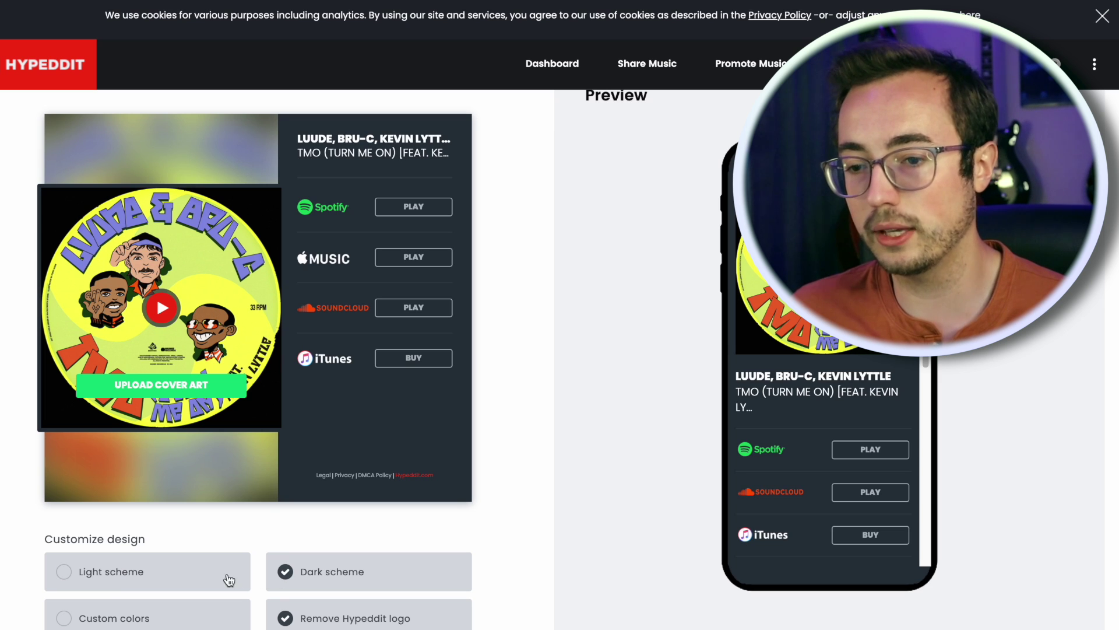
pyautogui.scroll(-4, 162, 580)
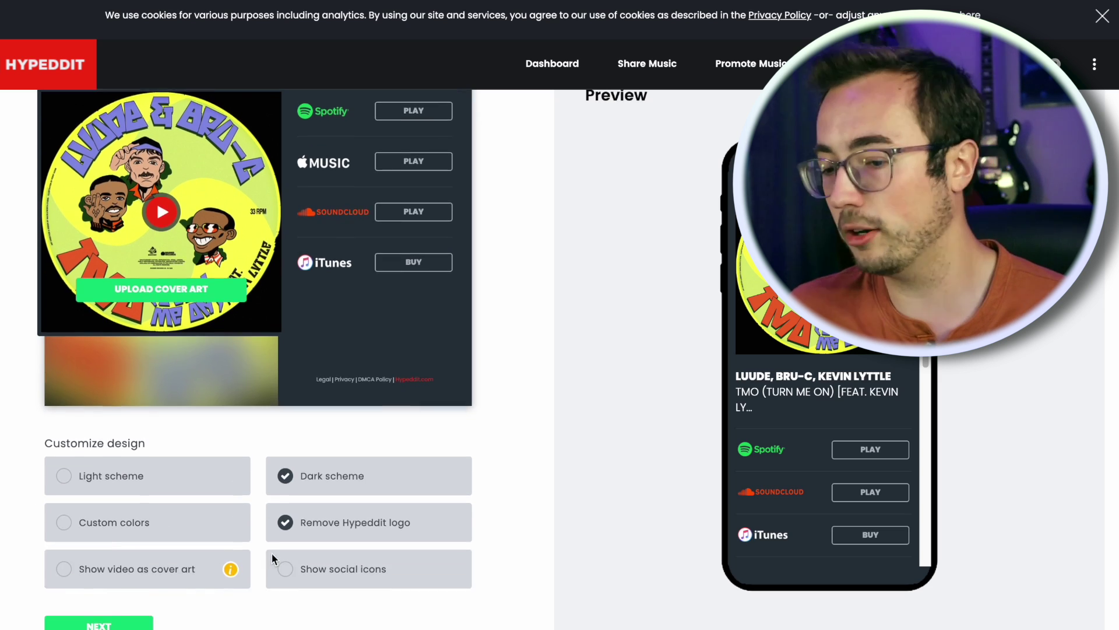
pyautogui.scroll(-8, 273, 554)
pyautogui.click(111, 401)
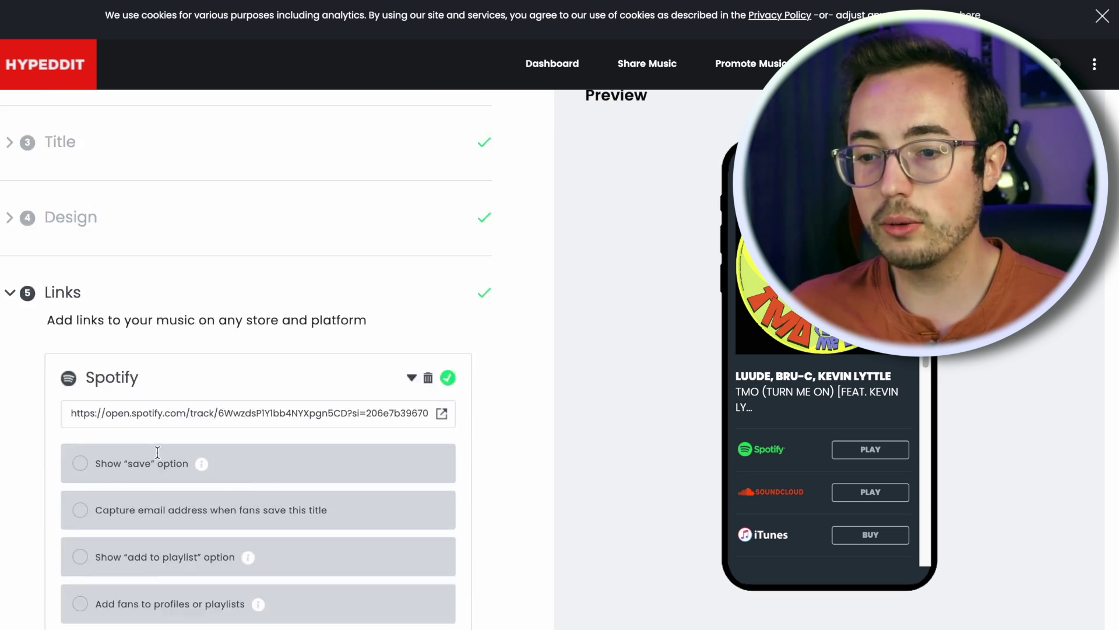
# Accept the links and release settings, set the audio preview source, and reach tracking pixels
pyautogui.scroll(-5, 242, 374)
pyautogui.scroll(-15, 415, 401)
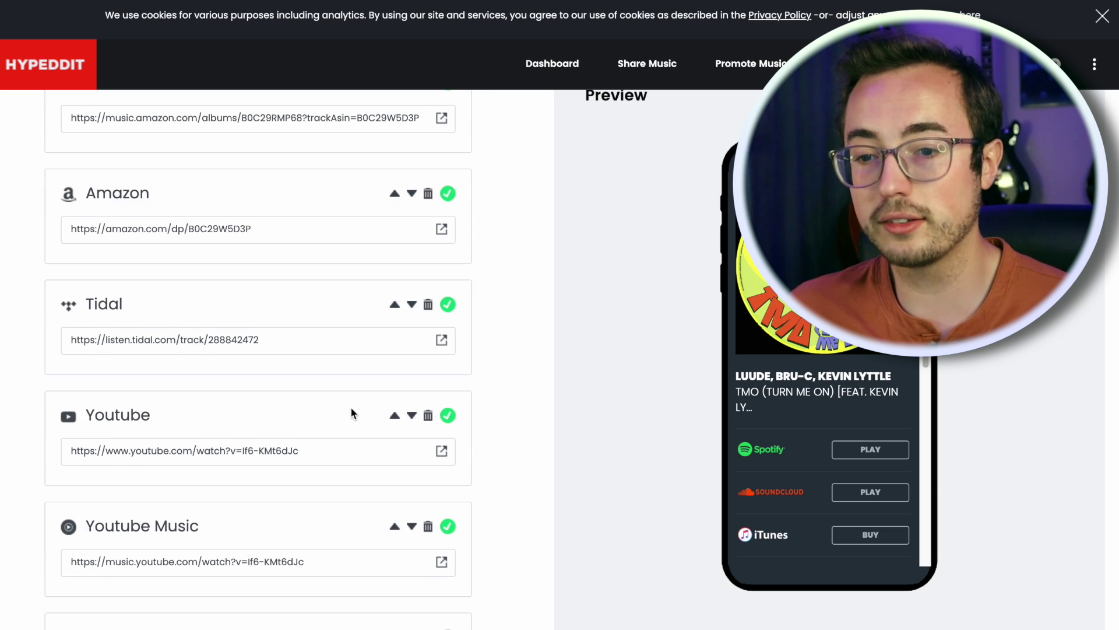
pyautogui.click(83, 264)
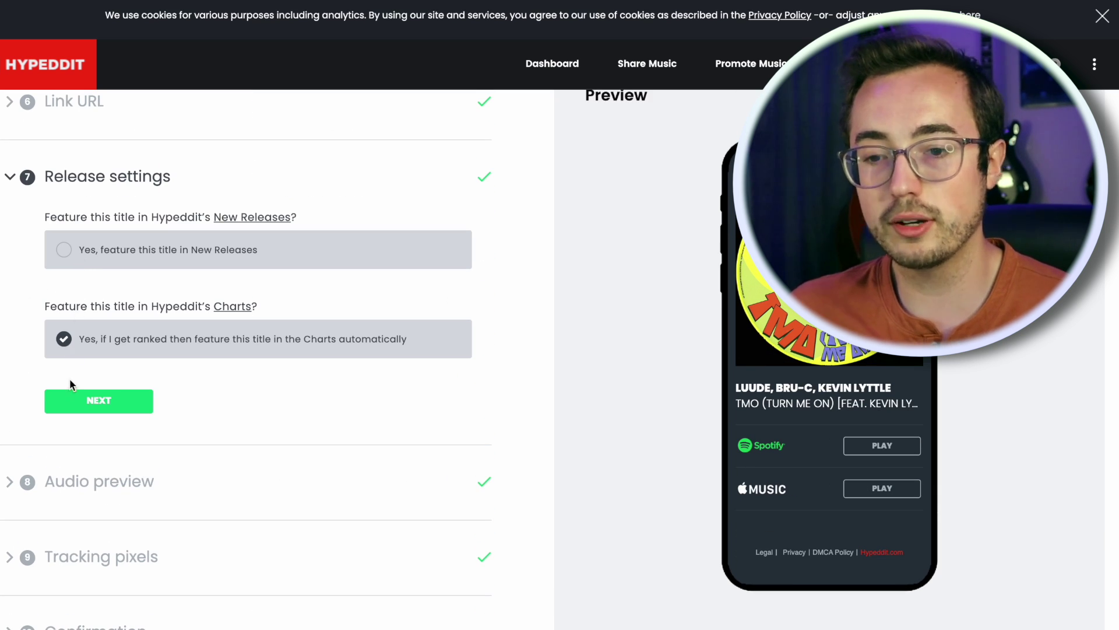
pyautogui.click(89, 408)
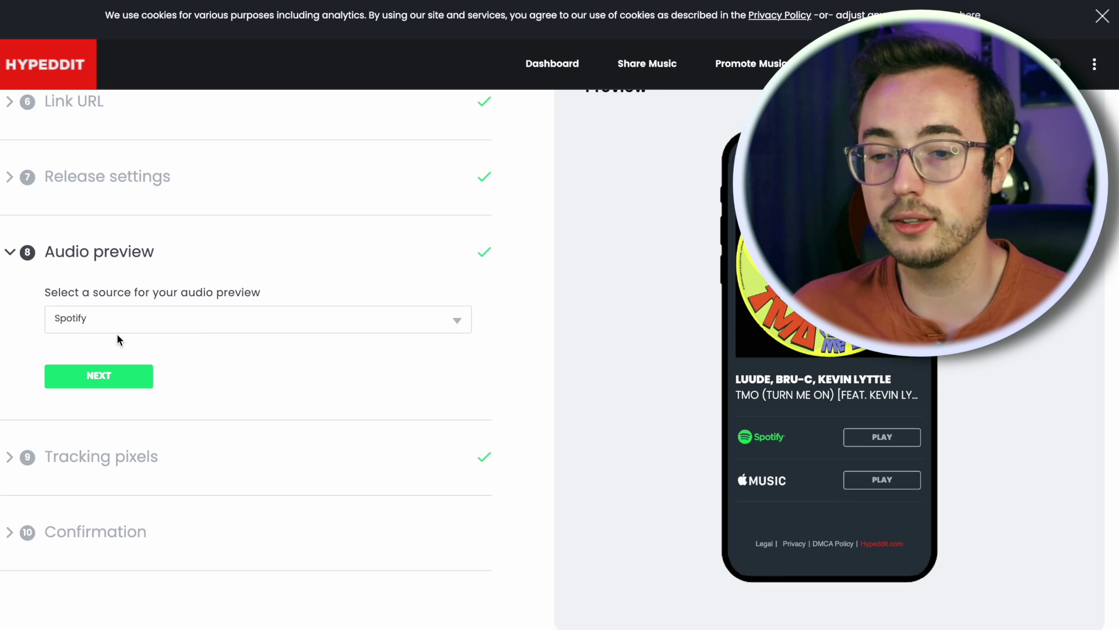
pyautogui.click(118, 327)
pyautogui.click(117, 342)
pyautogui.click(120, 378)
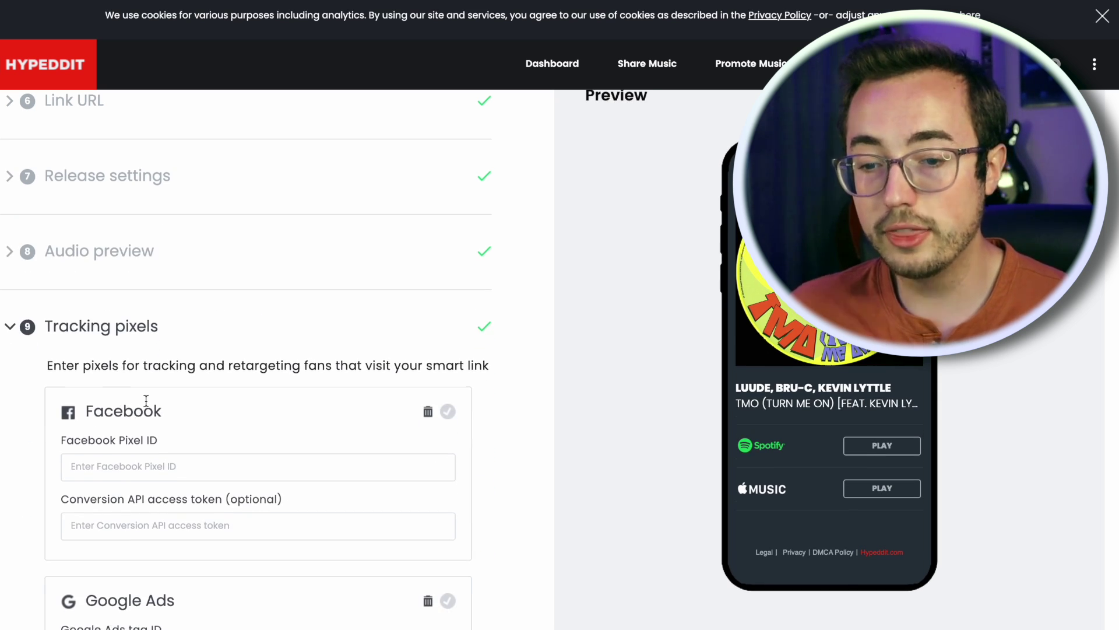
pyautogui.scroll(-1, 645, 499)
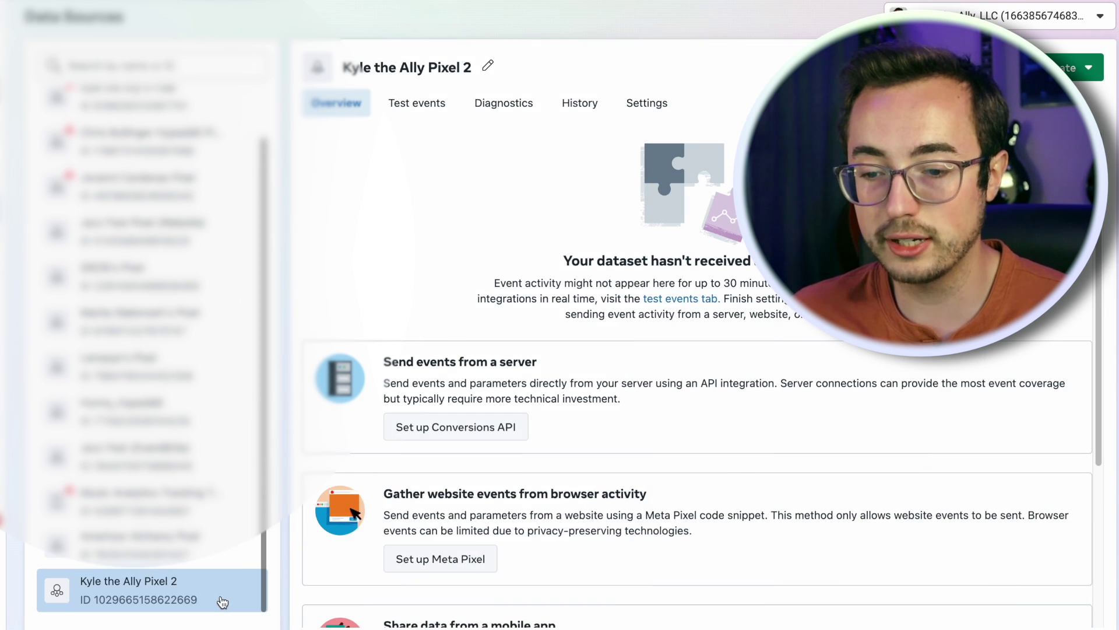
# Copy the Kyle the Ally Pixel 2 ID into Hypeddit's Facebook Pixel ID field
pyautogui.moveTo(199, 601); pyautogui.dragTo(94, 606)
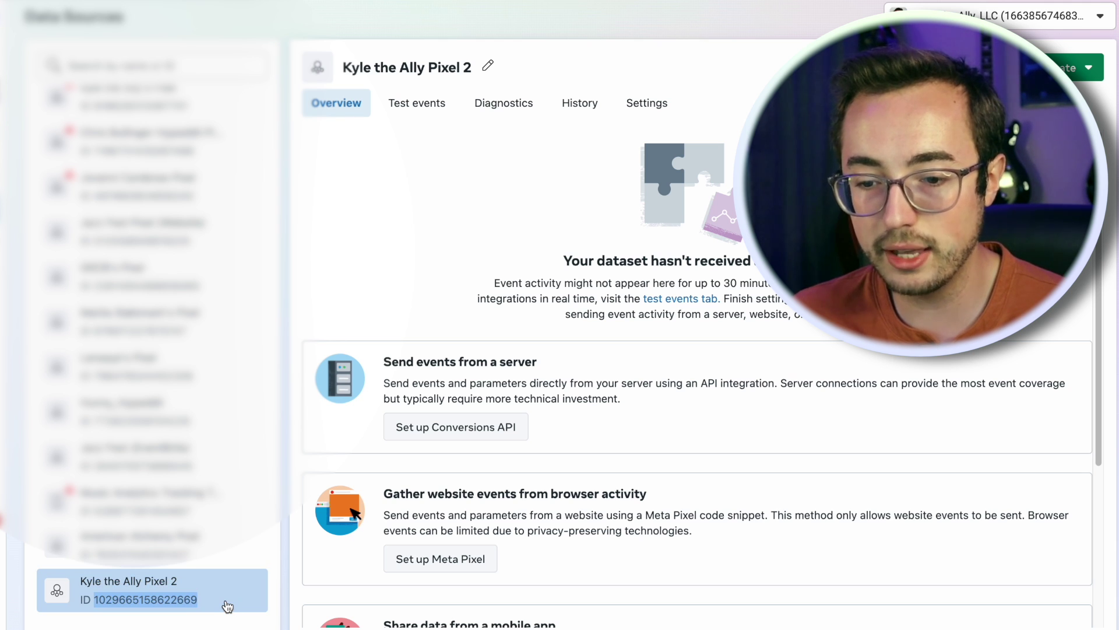
pyautogui.rightClick(191, 604)
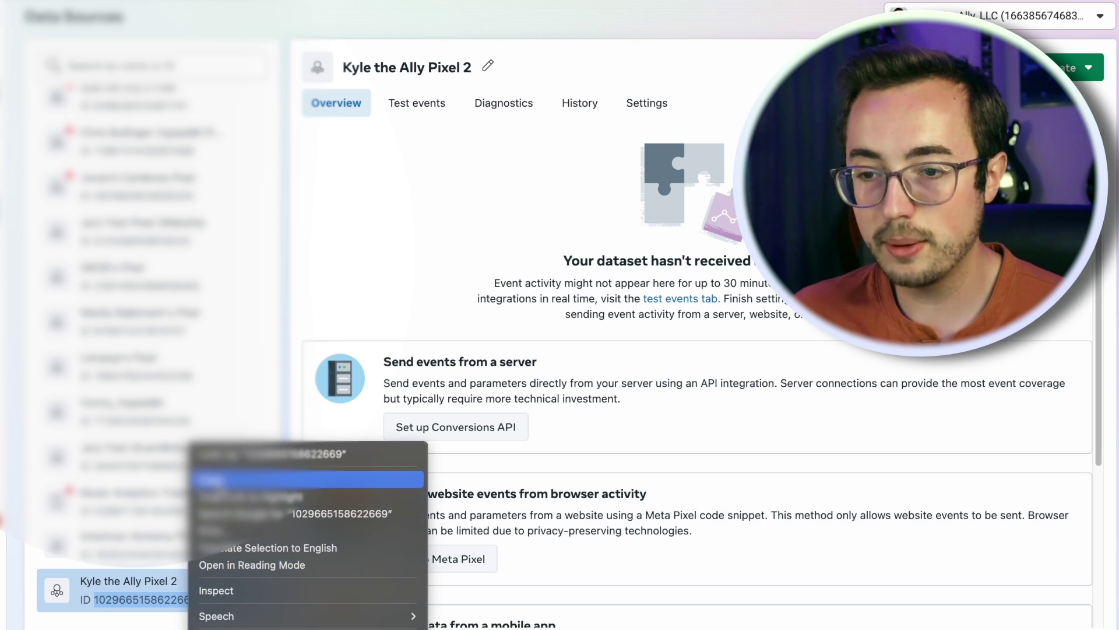
pyautogui.click(221, 480)
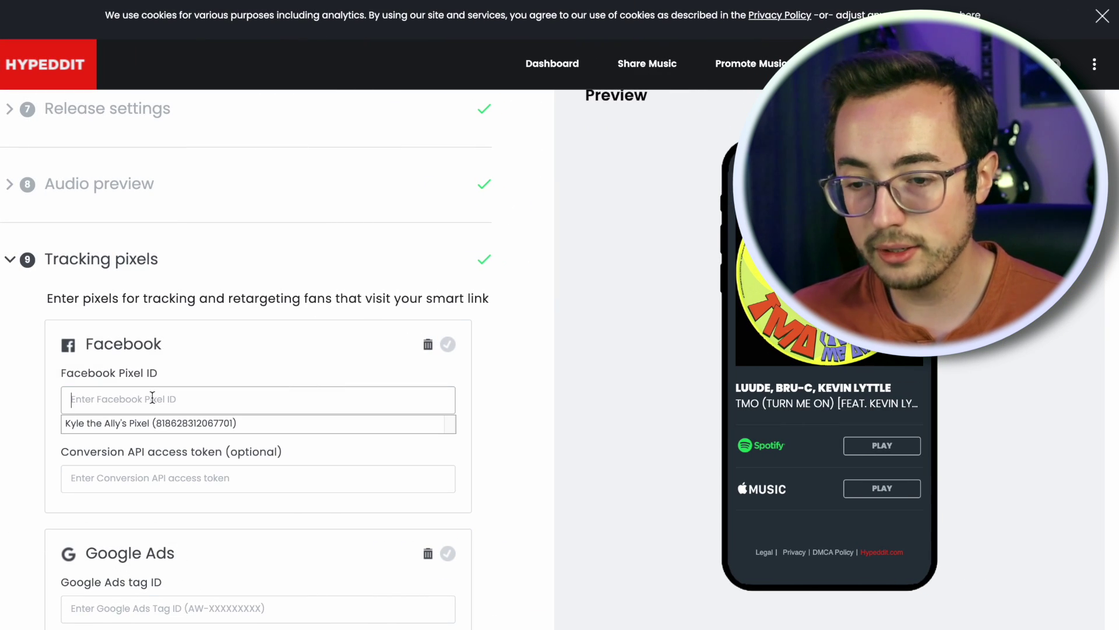
pyautogui.hotkey('ctrl', 'v')
# Confirm the pasted pixel ID by leaving the Facebook Pixel ID field
pyautogui.click(596, 416)
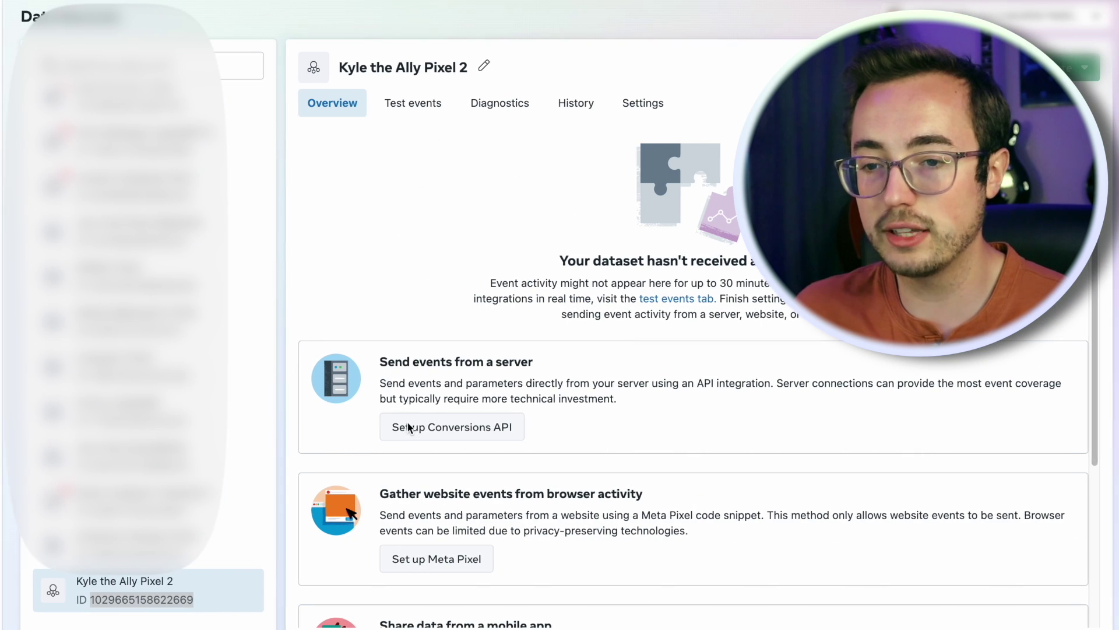
# In the dataset's Settings, generate a direct-integration Conversions API access token
pyautogui.click(207, 586)
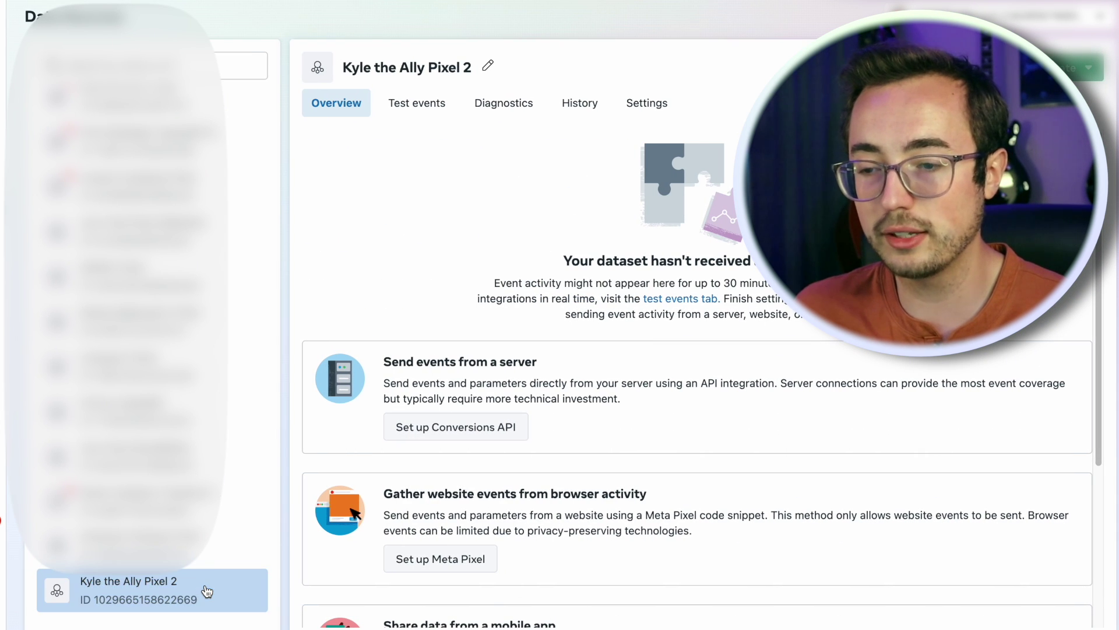
pyautogui.click(648, 103)
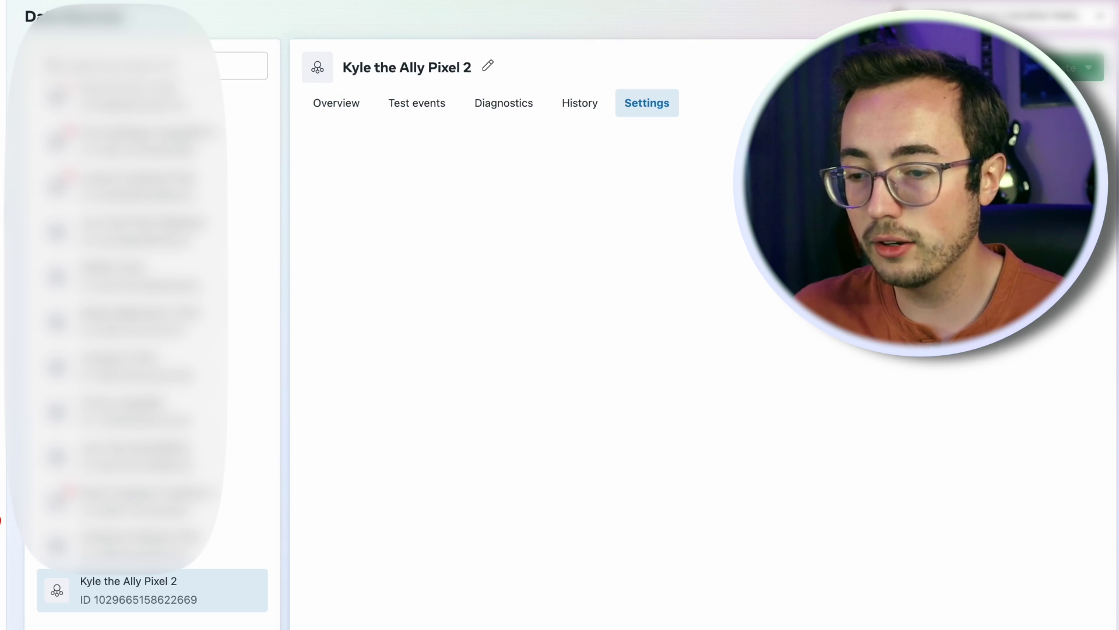
pyautogui.scroll(-20, 700, 379)
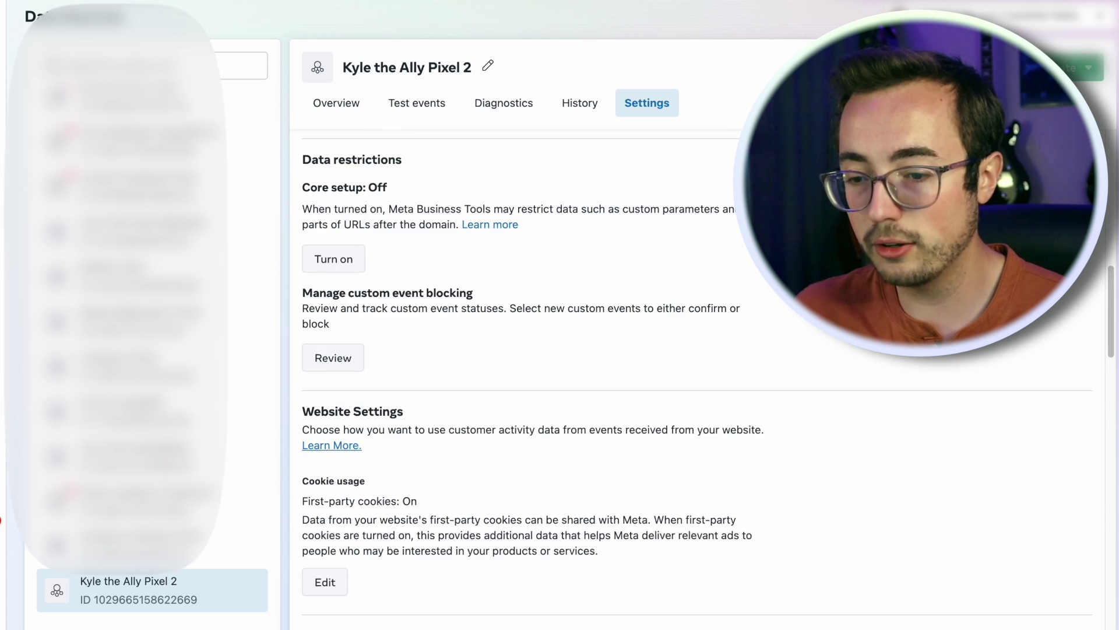
pyautogui.scroll(-3, 702, 352)
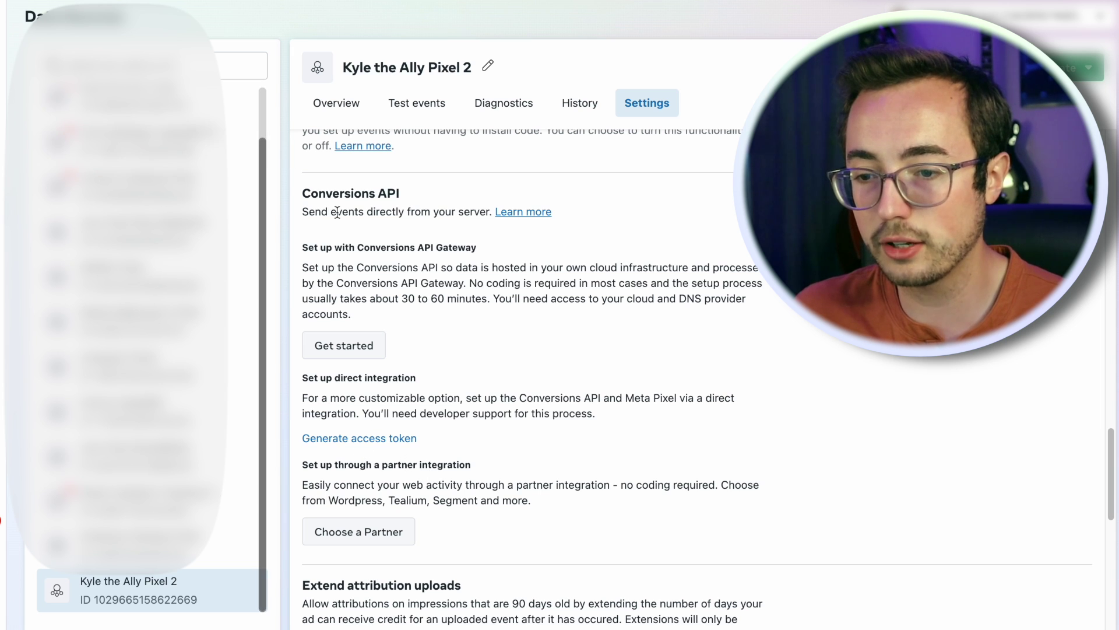
pyautogui.moveTo(308, 198); pyautogui.dragTo(430, 194)
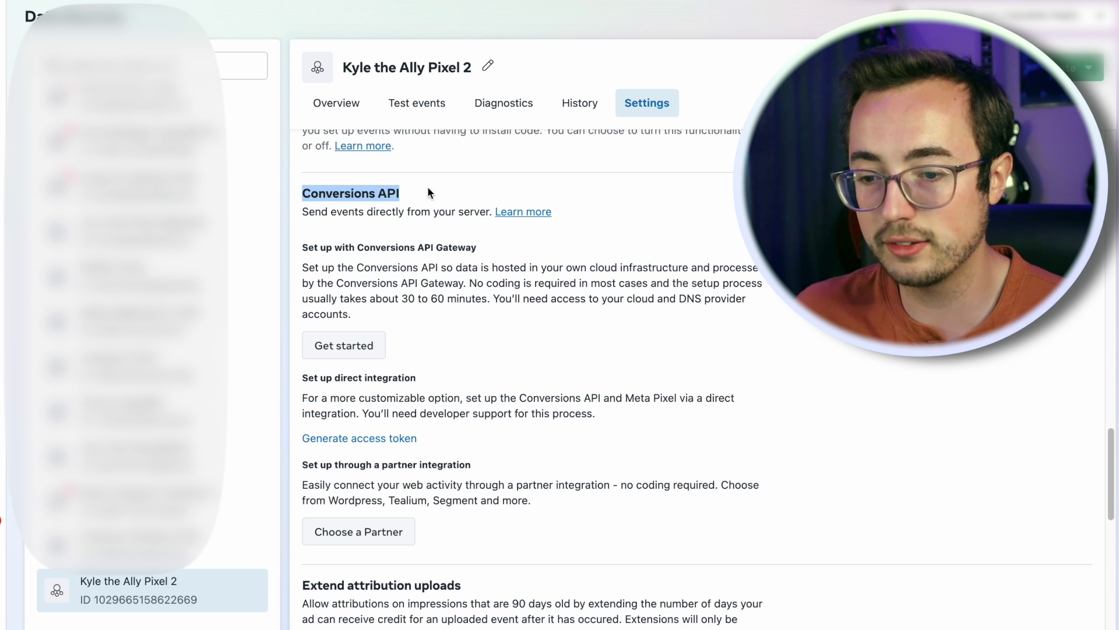
pyautogui.click(382, 447)
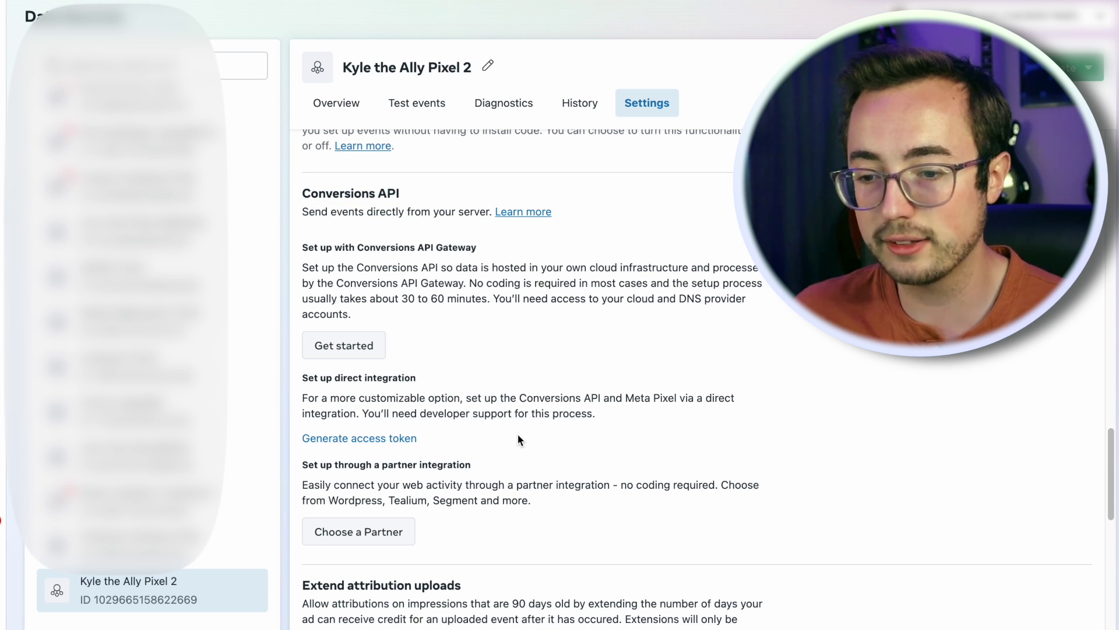
pyautogui.click(364, 442)
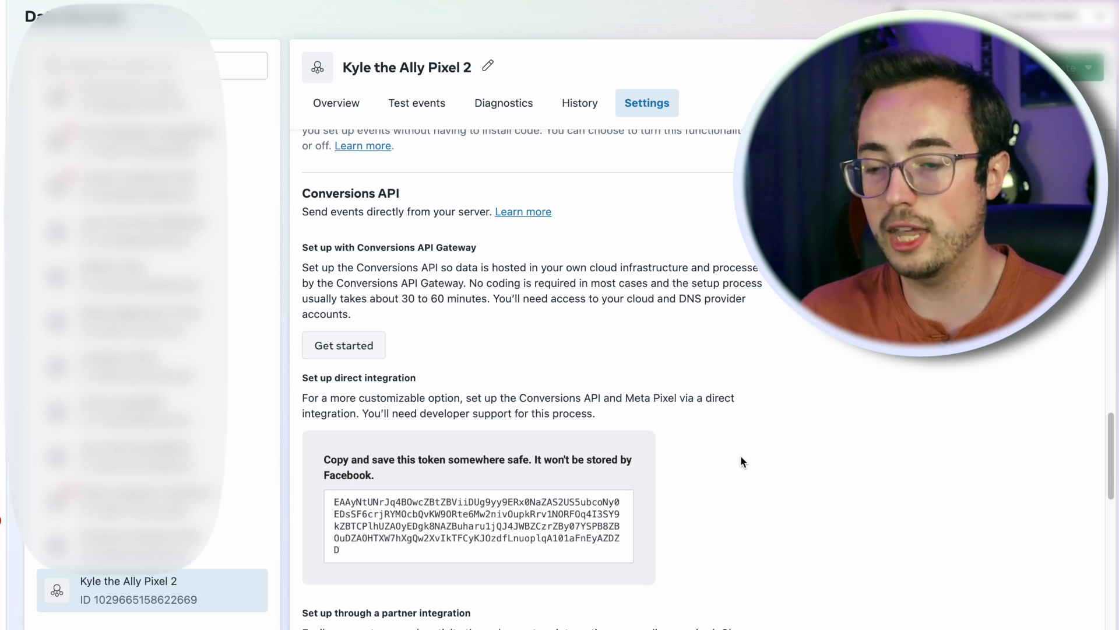
pyautogui.scroll(-1, 741, 456)
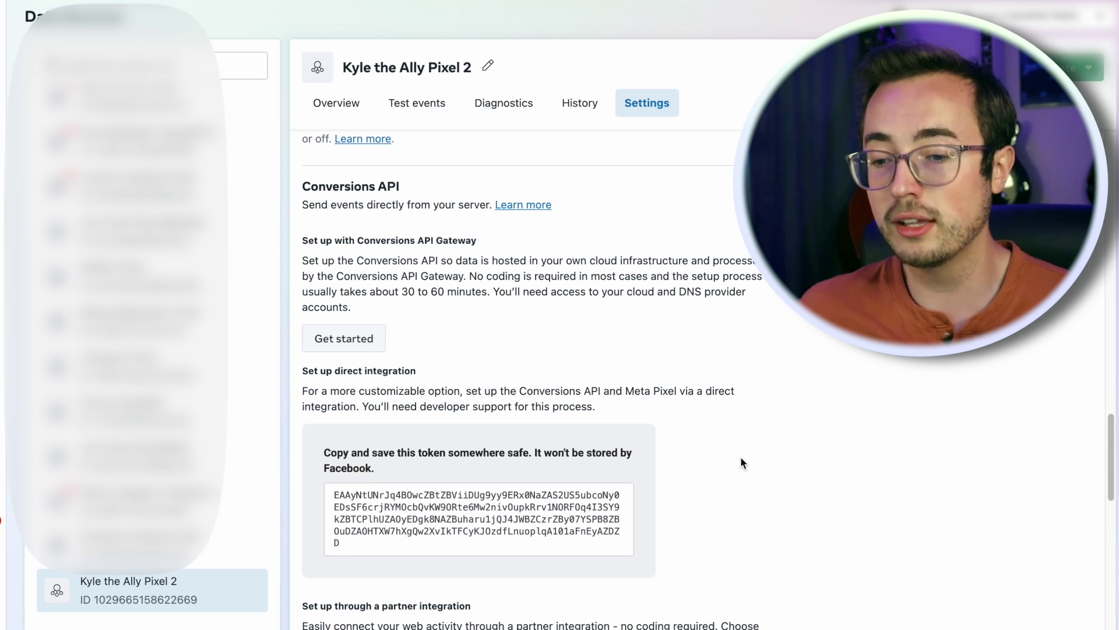
pyautogui.moveTo(607, 520)
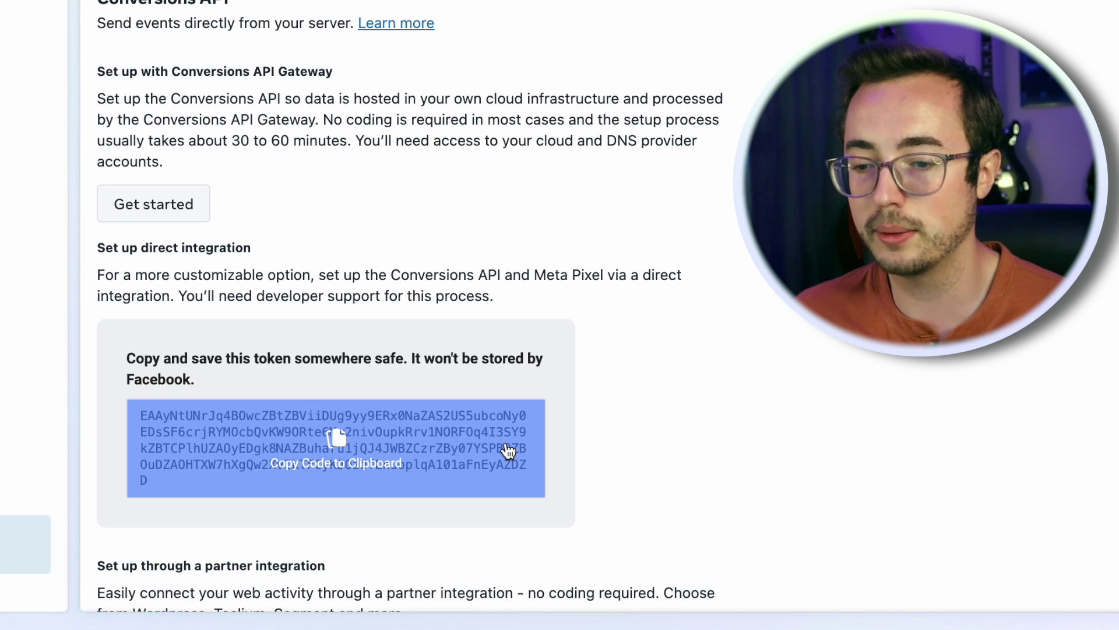
# Paste the copied Conversions API access token into the smart link's Facebook pixel settings
pyautogui.click(508, 450)
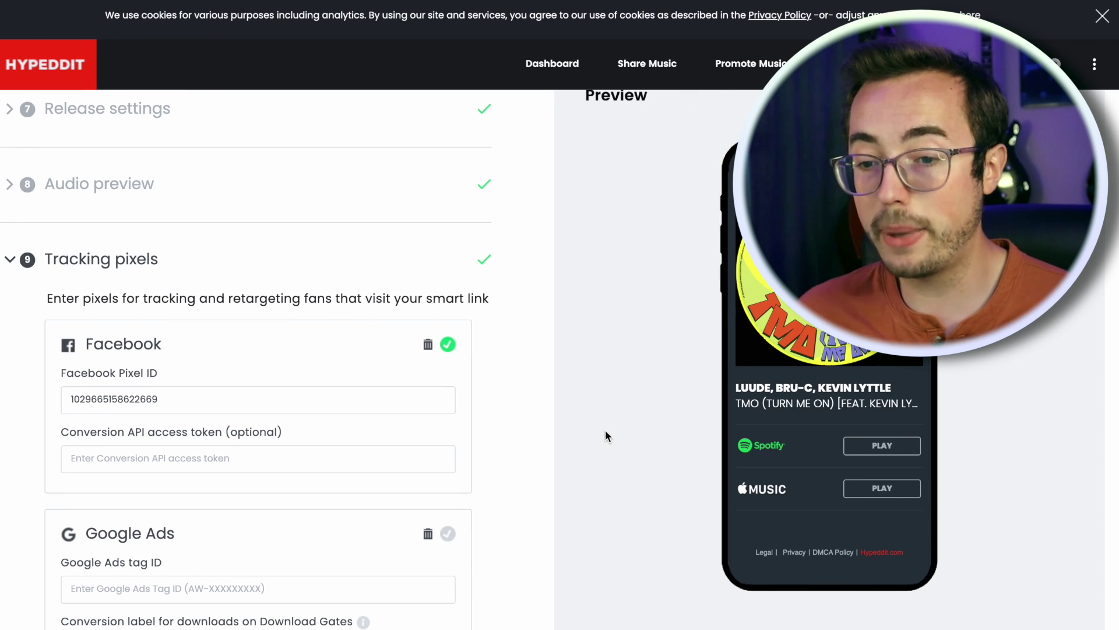
pyautogui.click(285, 464)
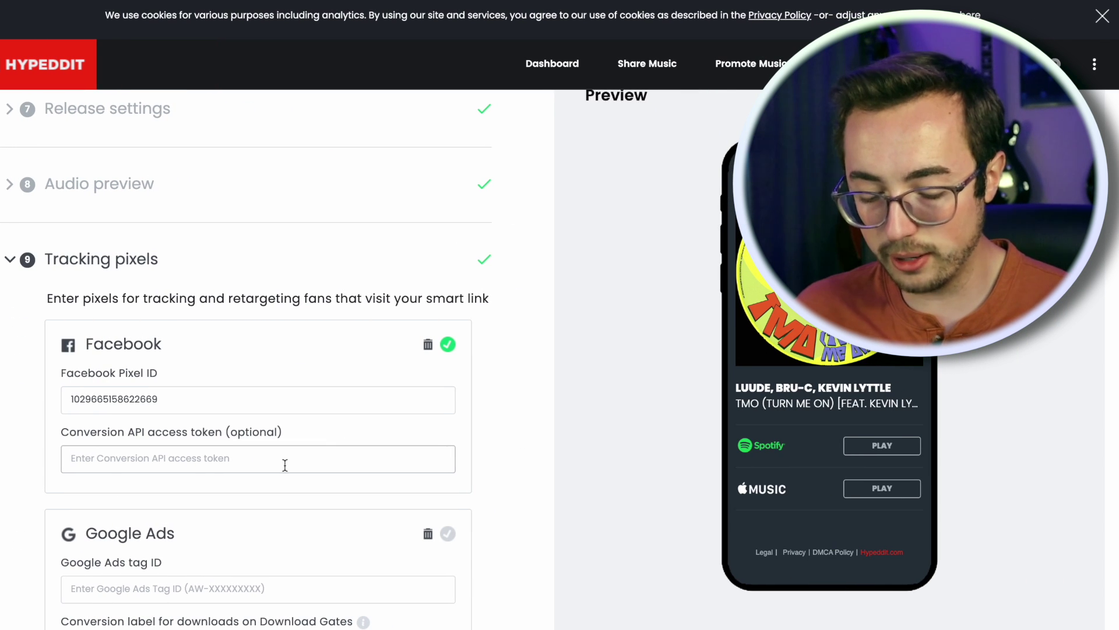
pyautogui.hotkey('ctrl', 'v')
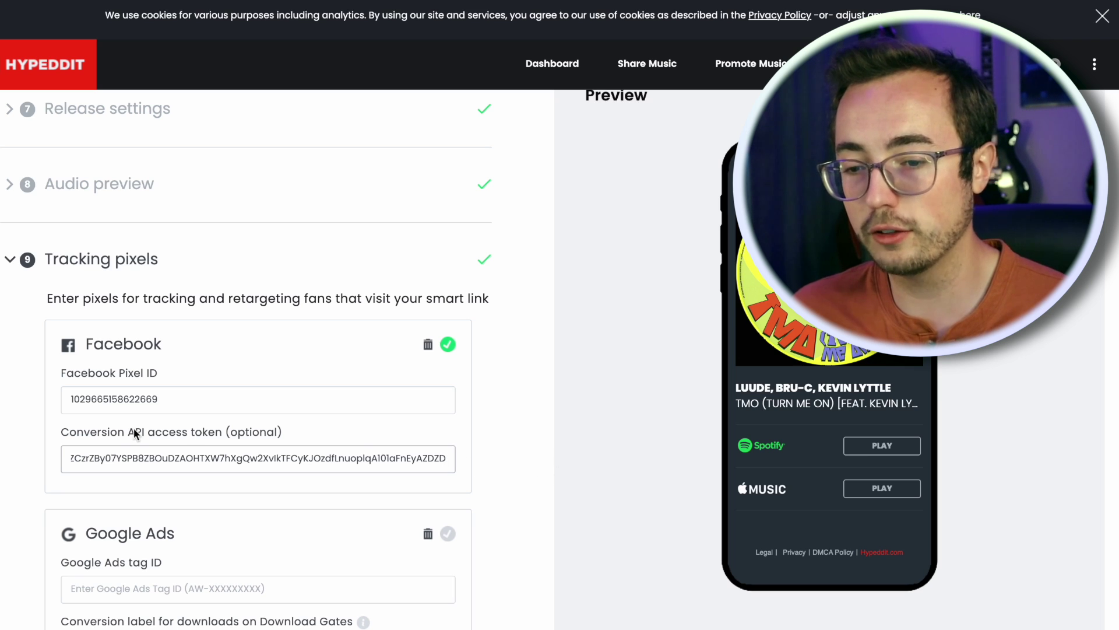
pyautogui.click(562, 460)
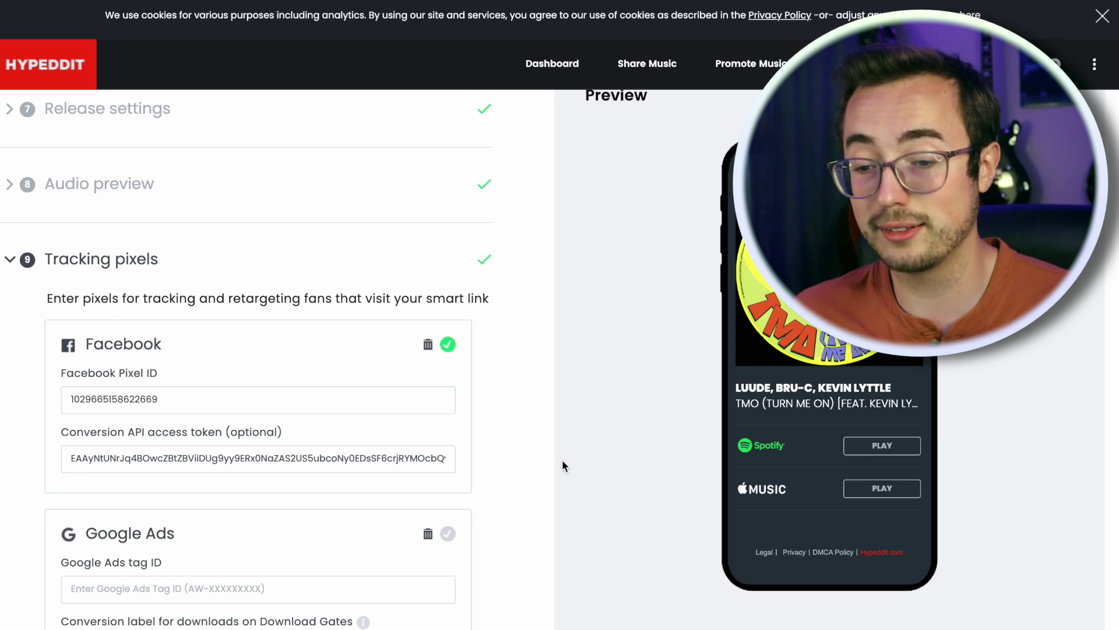
pyautogui.scroll(-5, 562, 460)
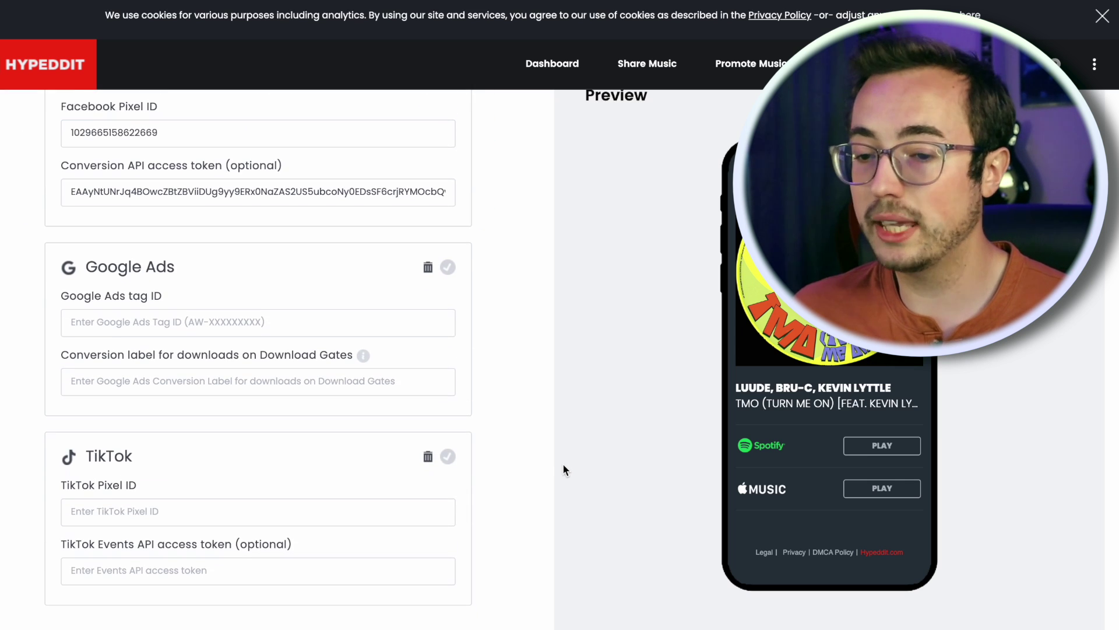
pyautogui.scroll(1, 565, 465)
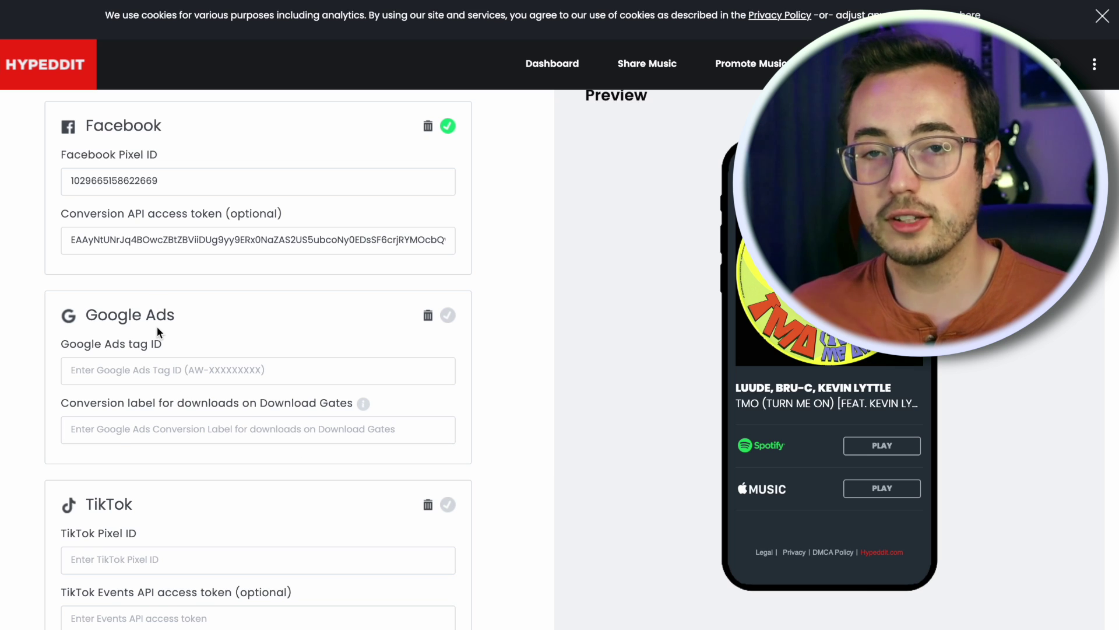
pyautogui.scroll(-4, 157, 329)
pyautogui.scroll(-3, 283, 355)
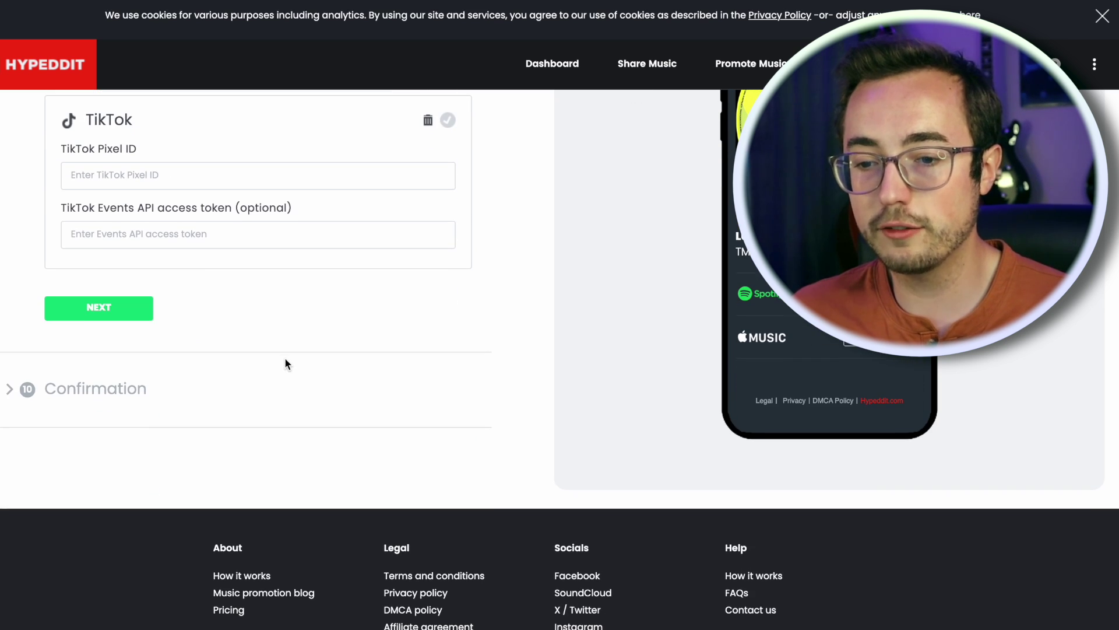
# Create the TMO smart link, copy its URL and open its live landing page
pyautogui.click(115, 391)
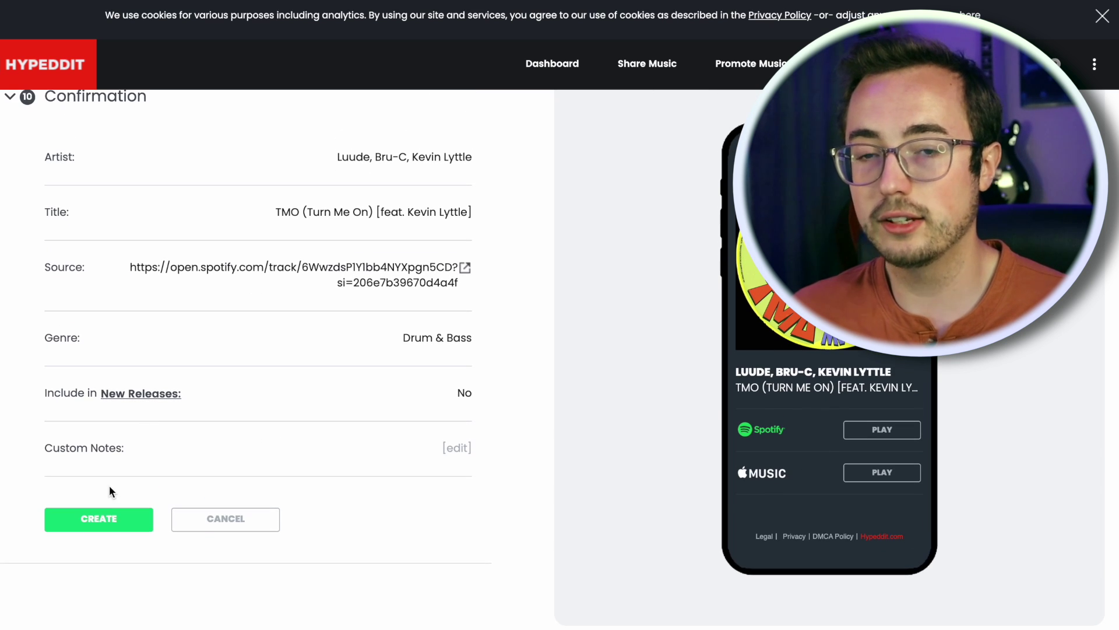
pyautogui.click(109, 527)
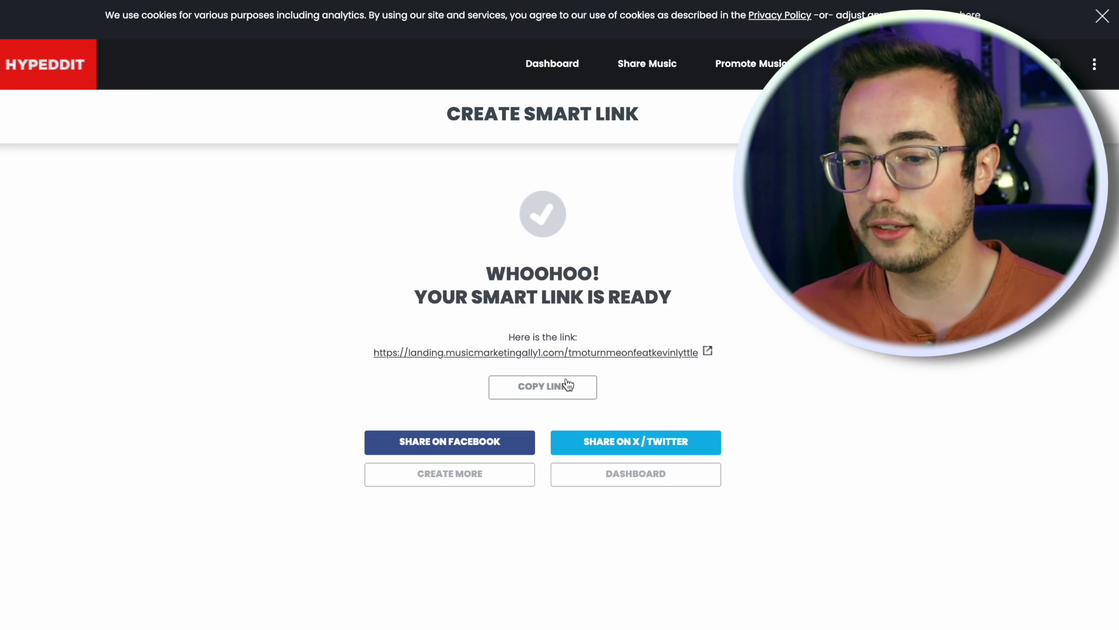
pyautogui.click(567, 385)
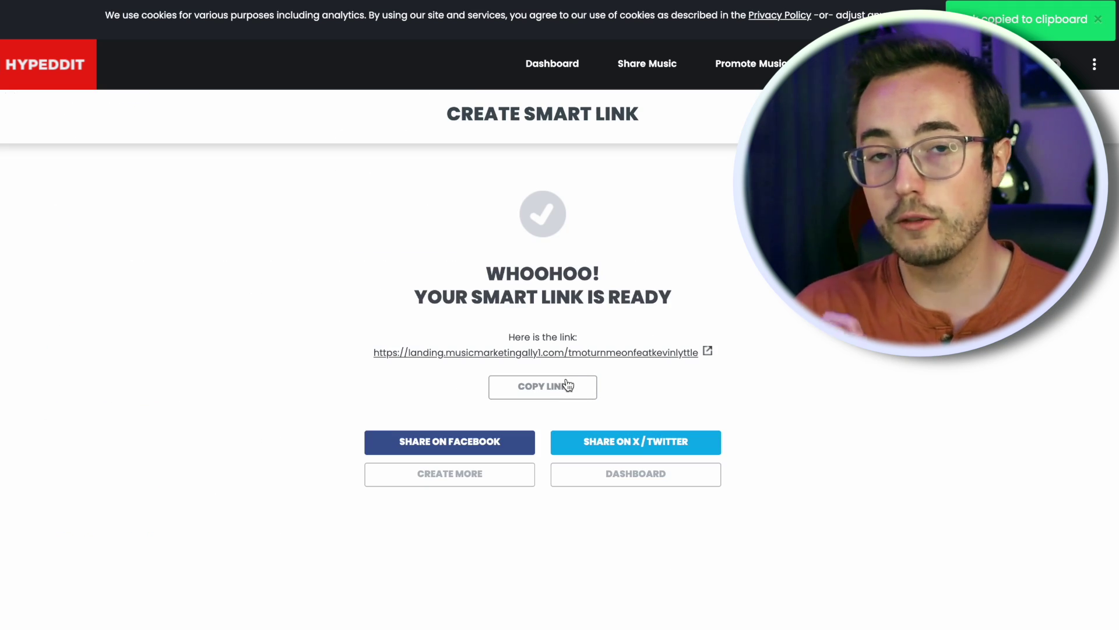
pyautogui.click(583, 353)
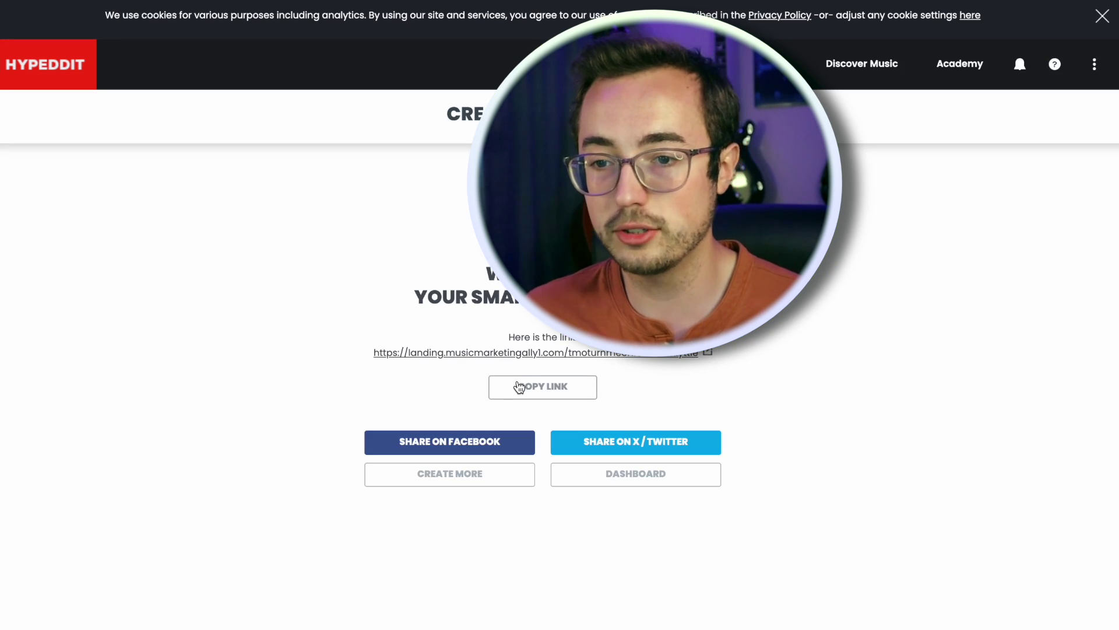
# Start a Test events website check for the pixel using the smart link URL
pyautogui.click(518, 386)
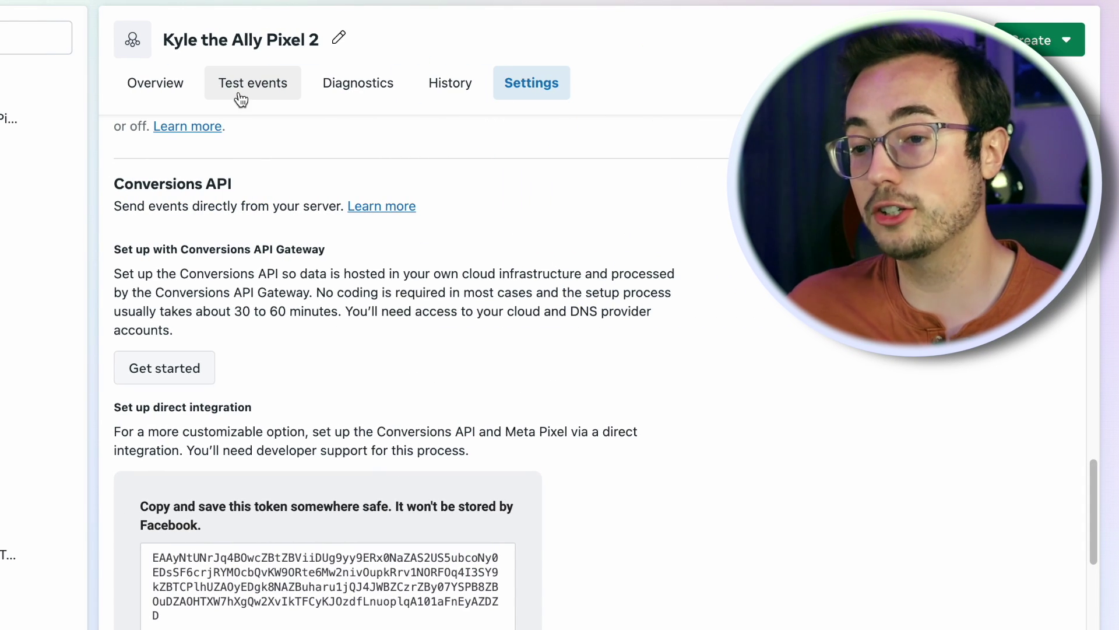
pyautogui.click(241, 97)
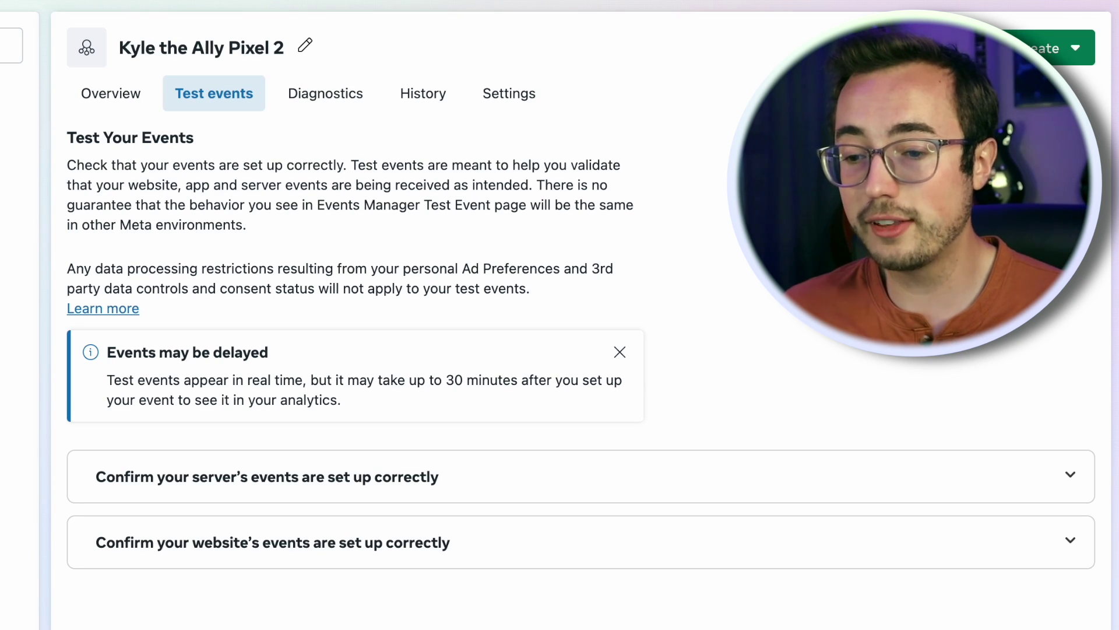
pyautogui.click(138, 549)
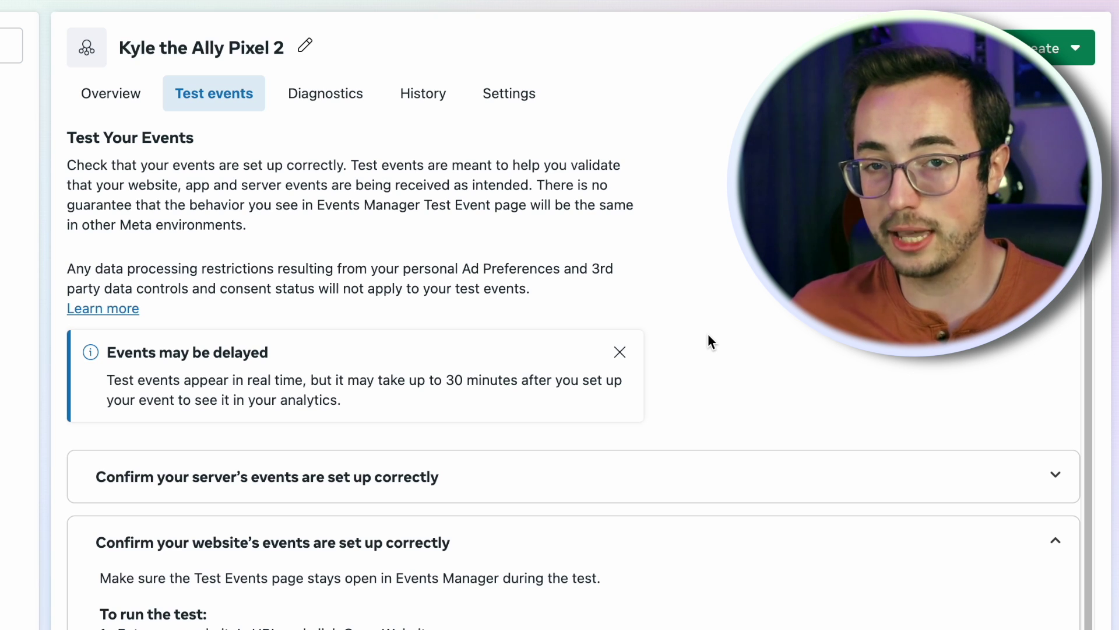
pyautogui.scroll(-3, 708, 333)
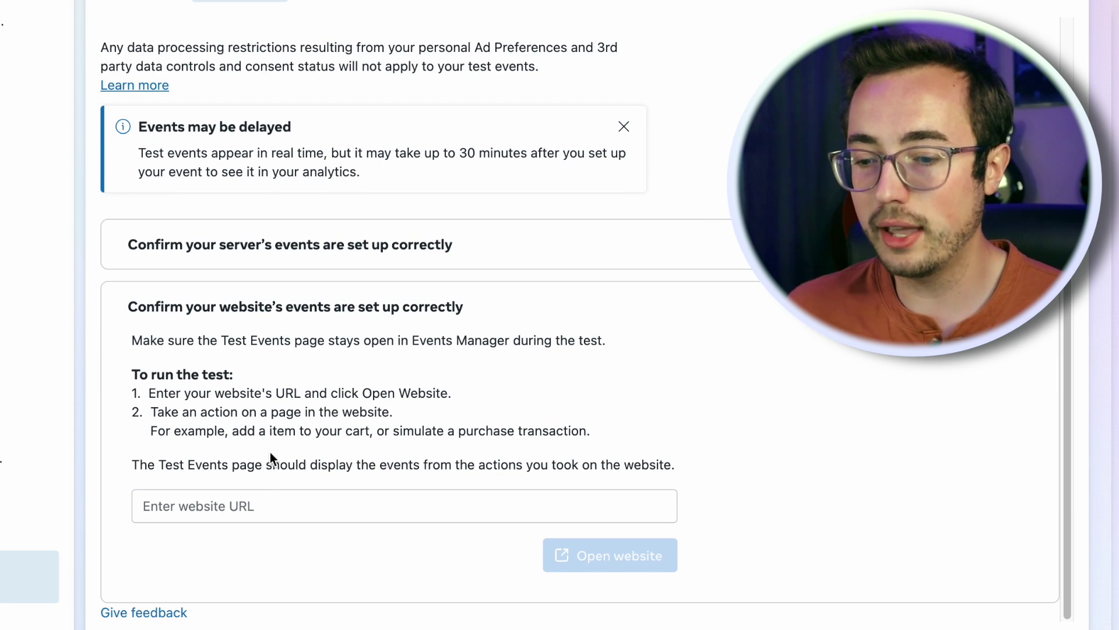
pyautogui.click(257, 512)
pyautogui.hotkey('ctrl', 'v')
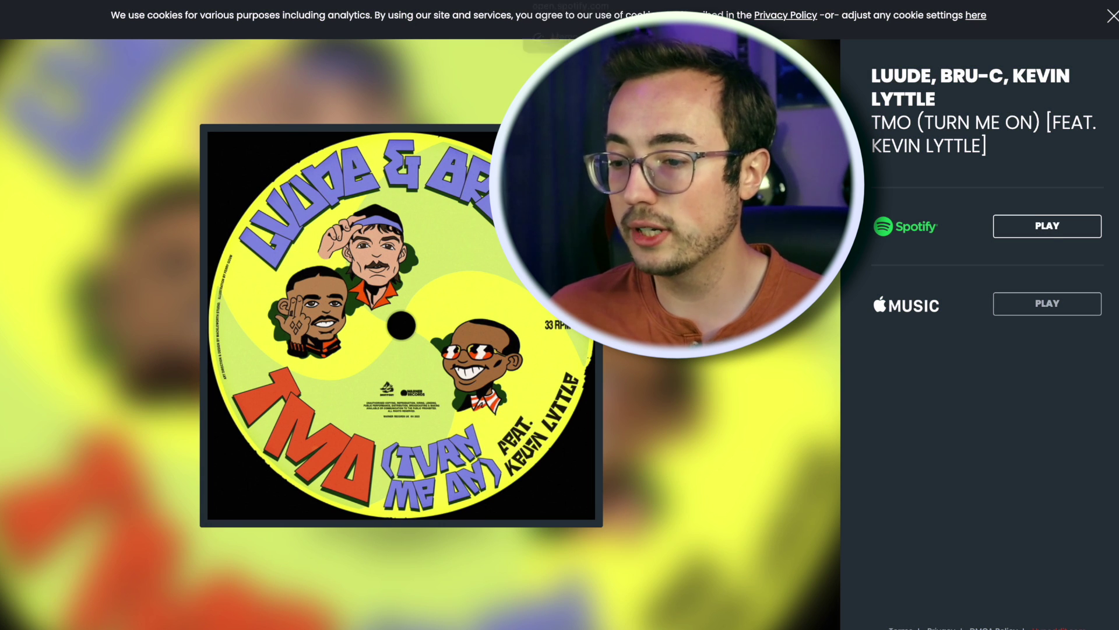
# Follow the TMO landing page's Apple Music PLAY link, cancelling the Open Music prompt
pyautogui.click(1043, 304)
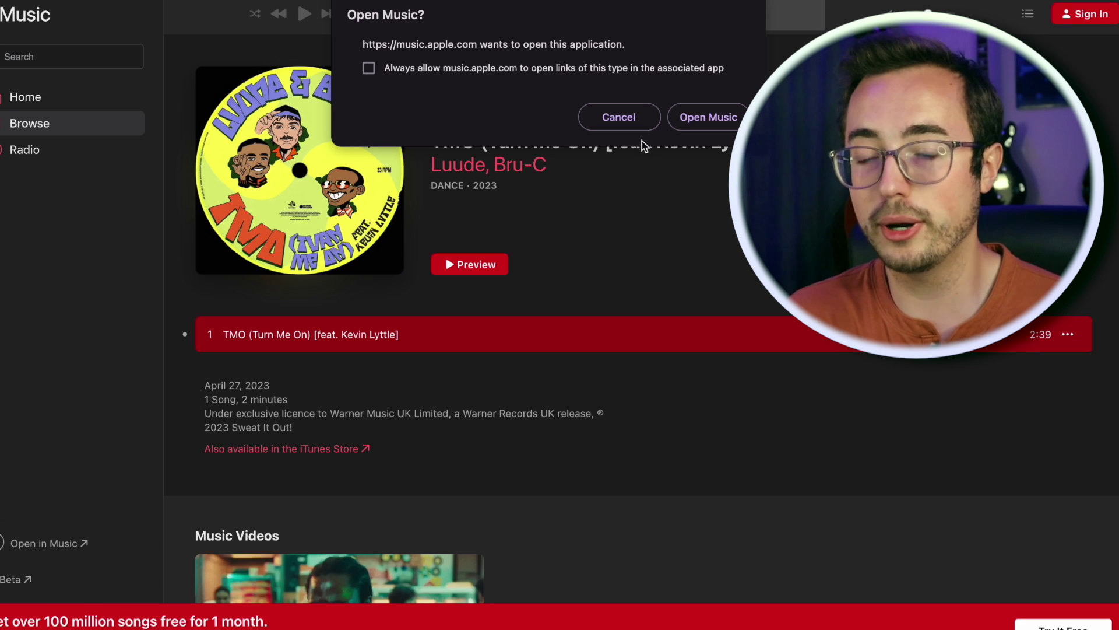
pyautogui.click(640, 126)
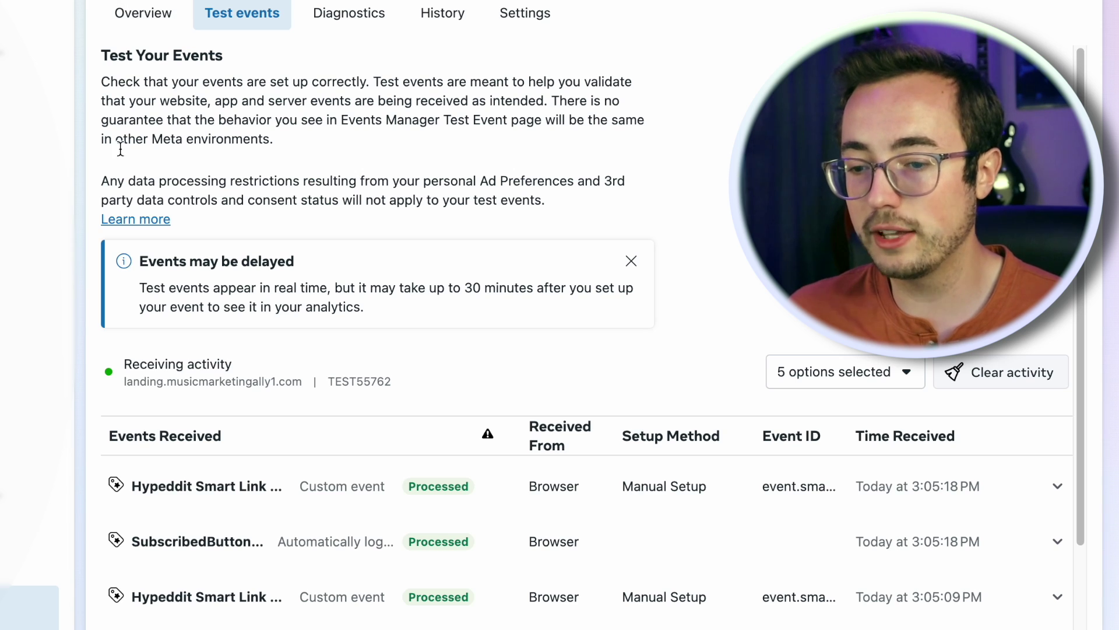
pyautogui.scroll(-2, 169, 545)
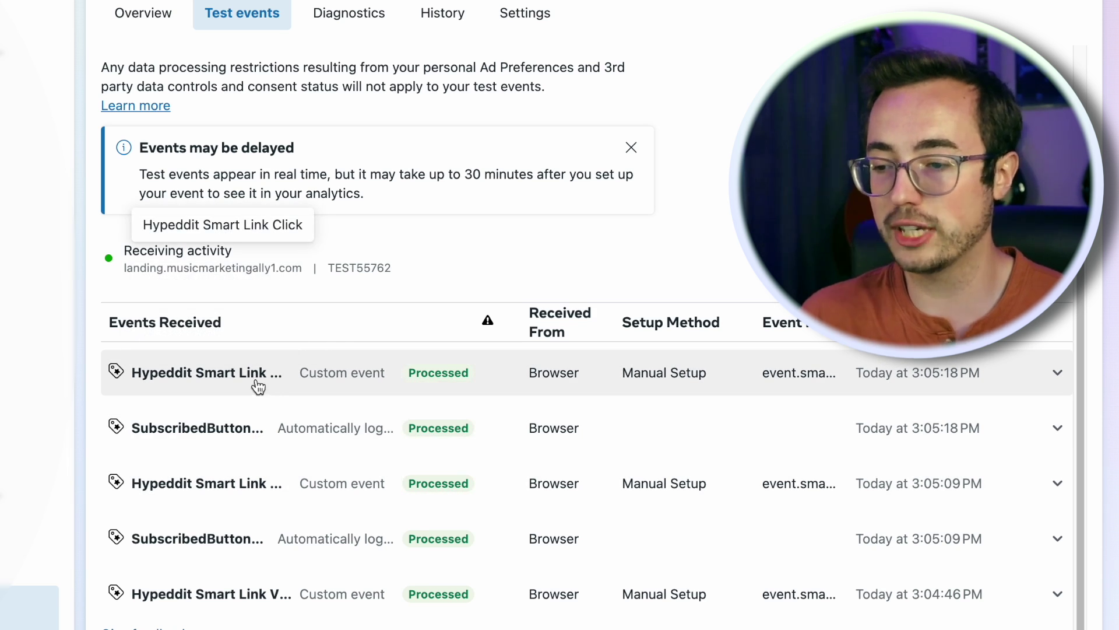
# Scroll the pixel's Overview page through the setup cards to the Event Activity chart
pyautogui.click(153, 14)
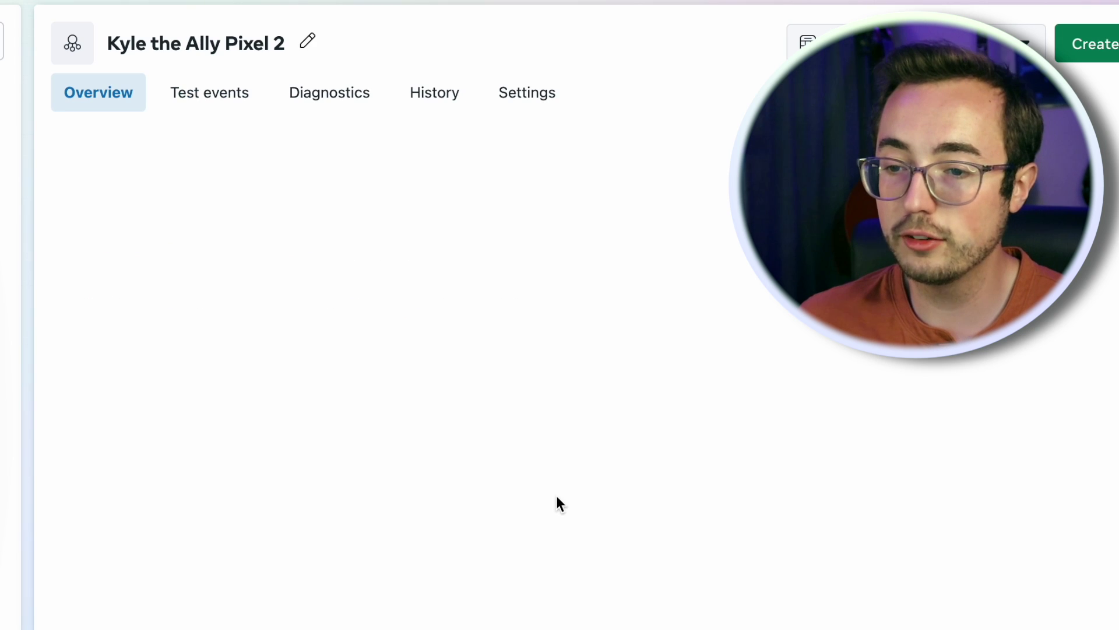
pyautogui.scroll(-5, 643, 466)
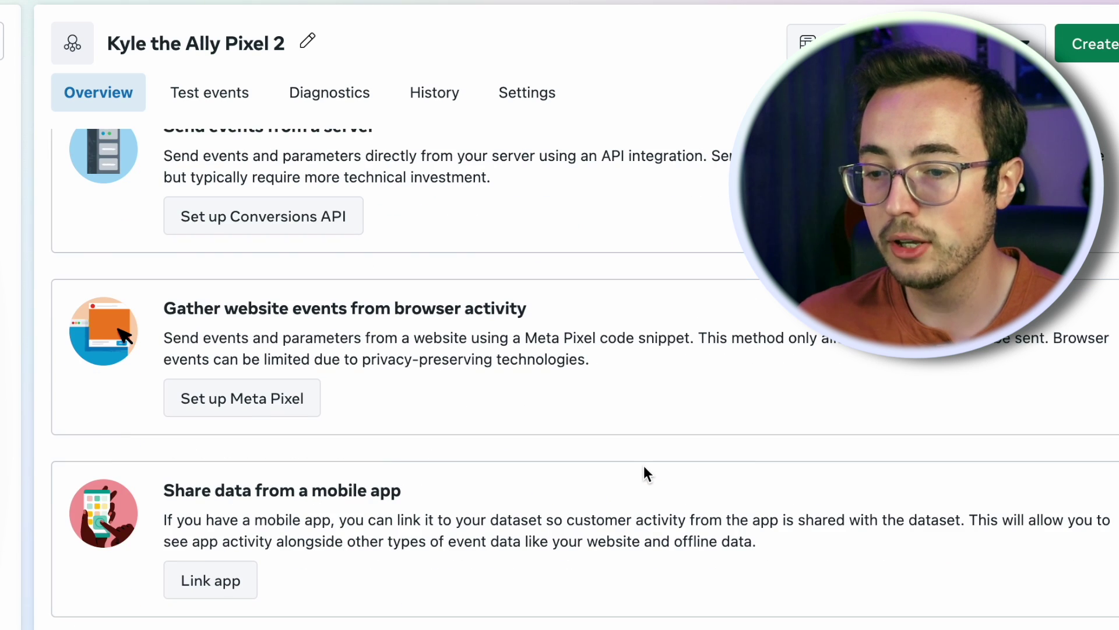
pyautogui.scroll(5, 676, 539)
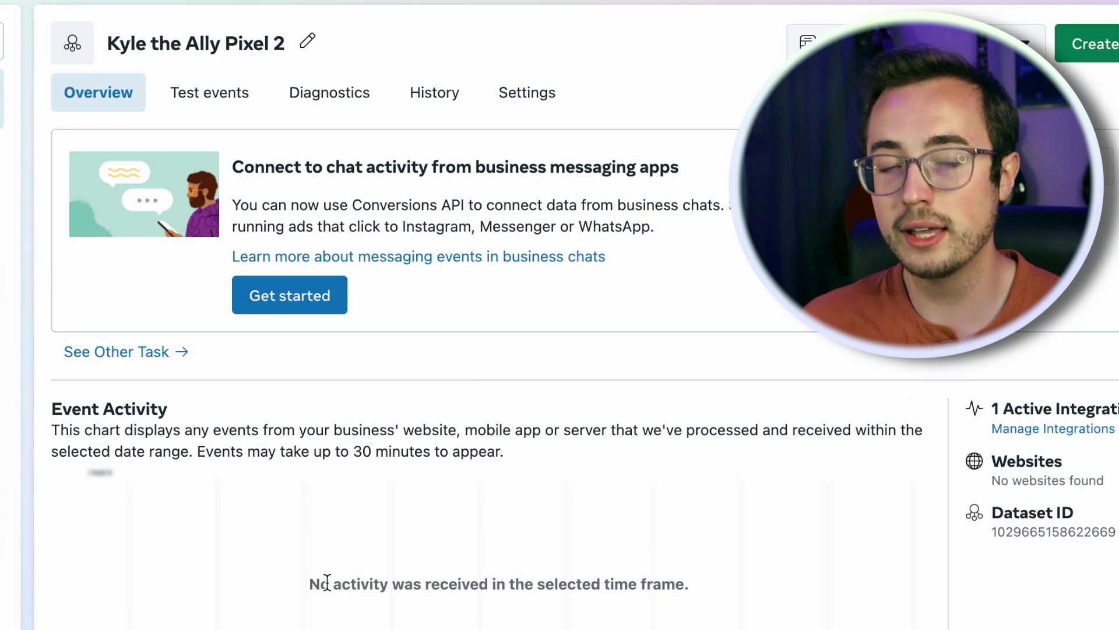
pyautogui.scroll(-3, 632, 577)
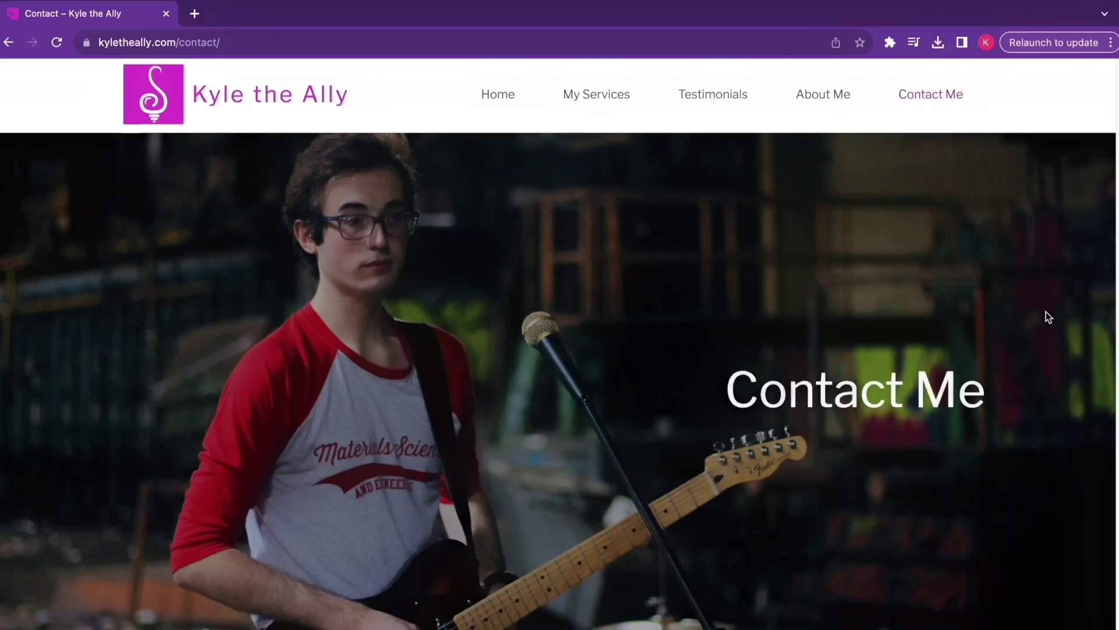
# Start the Kyle the Ally Contact Me questionnaire with "Let's do this!"
pyautogui.scroll(-10, 1046, 311)
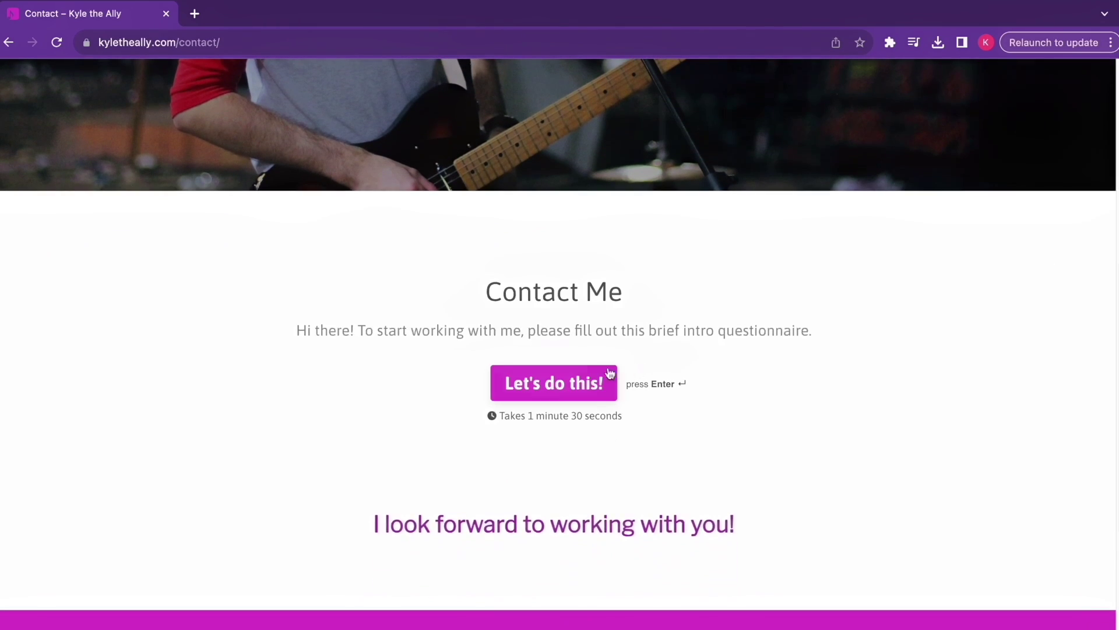
pyautogui.click(591, 376)
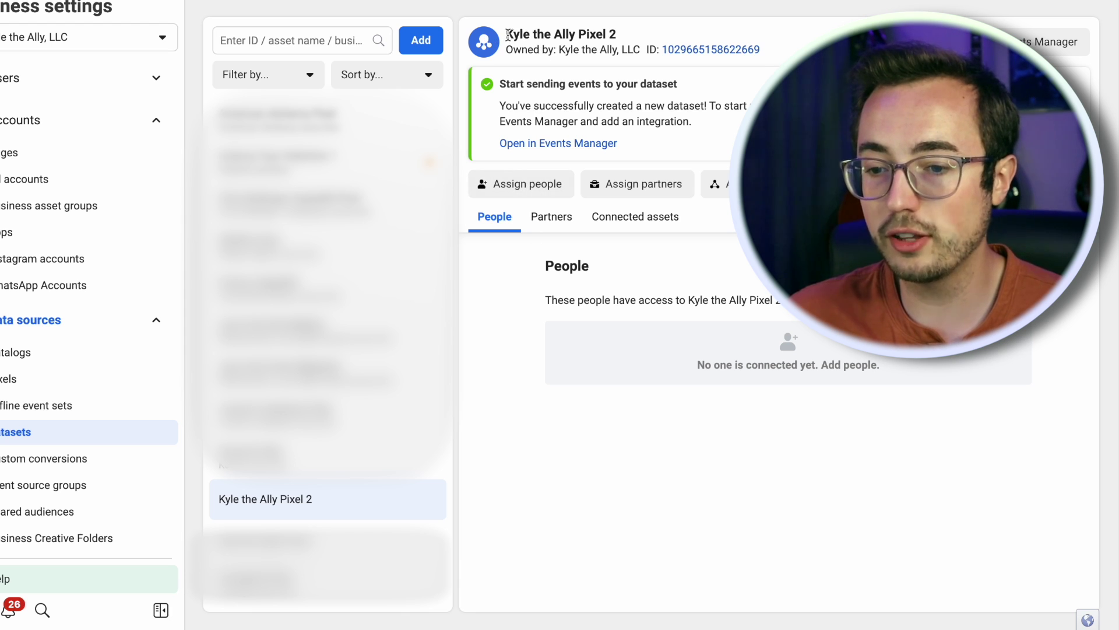
# Assign a person to Kyle the Ally Pixel 2 with Manage events dataset full control
pyautogui.moveTo(506, 34); pyautogui.dragTo(665, 36)
pyautogui.click(515, 308)
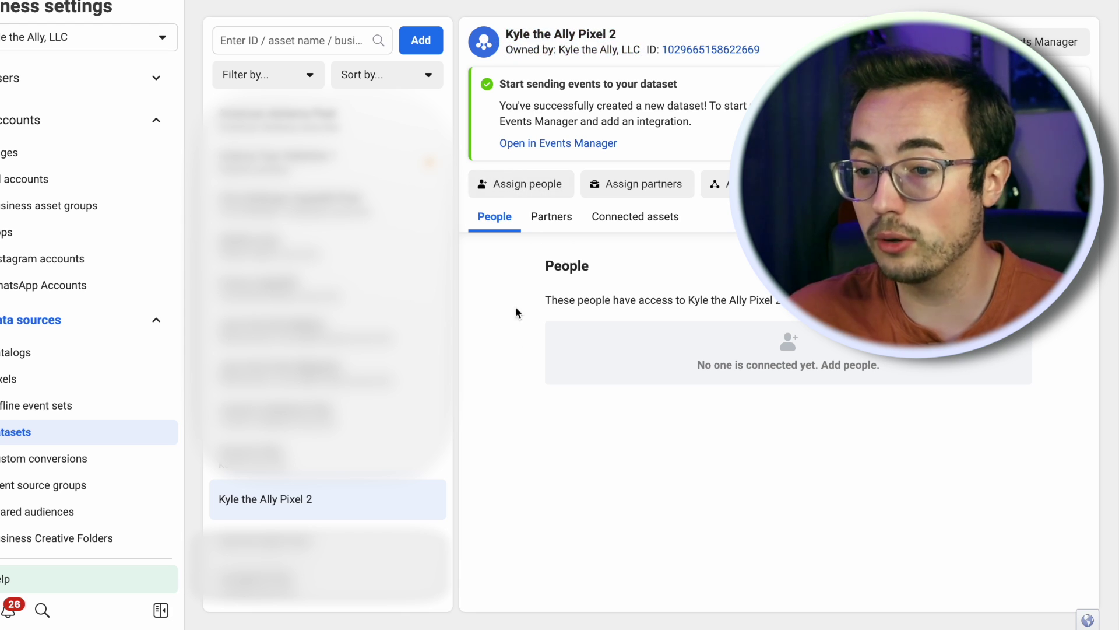
pyautogui.click(499, 187)
pyautogui.click(241, 310)
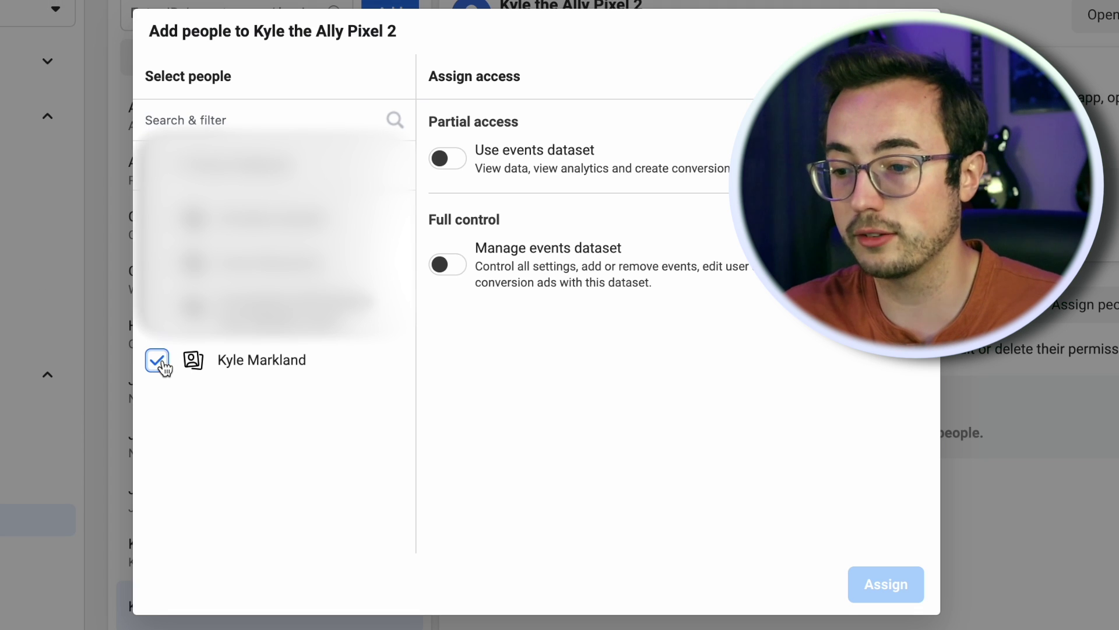
pyautogui.click(447, 264)
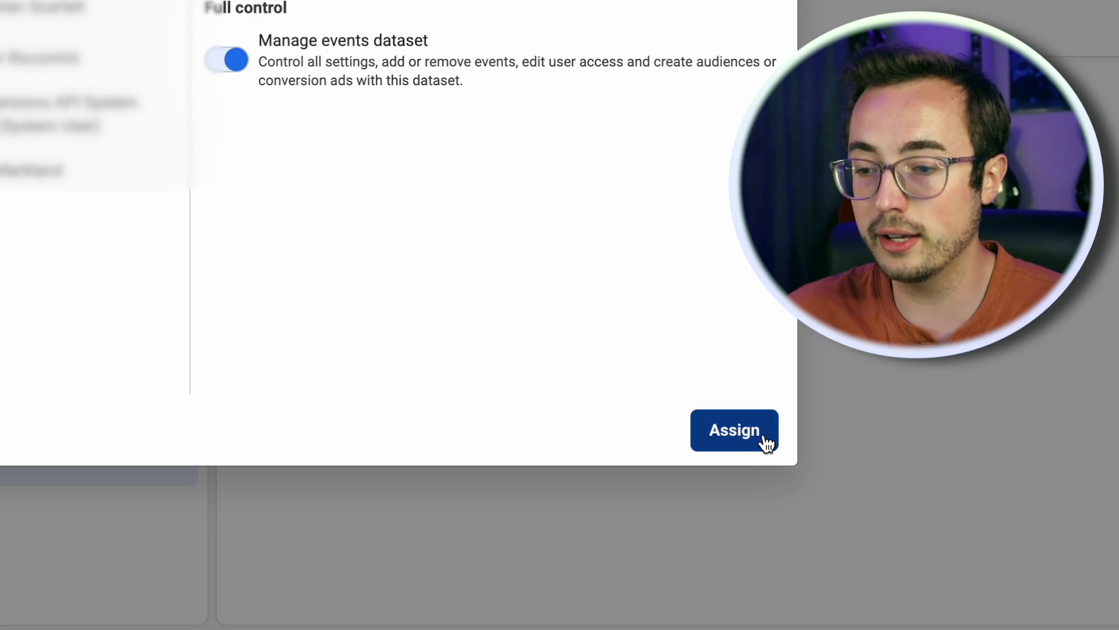
pyautogui.click(886, 584)
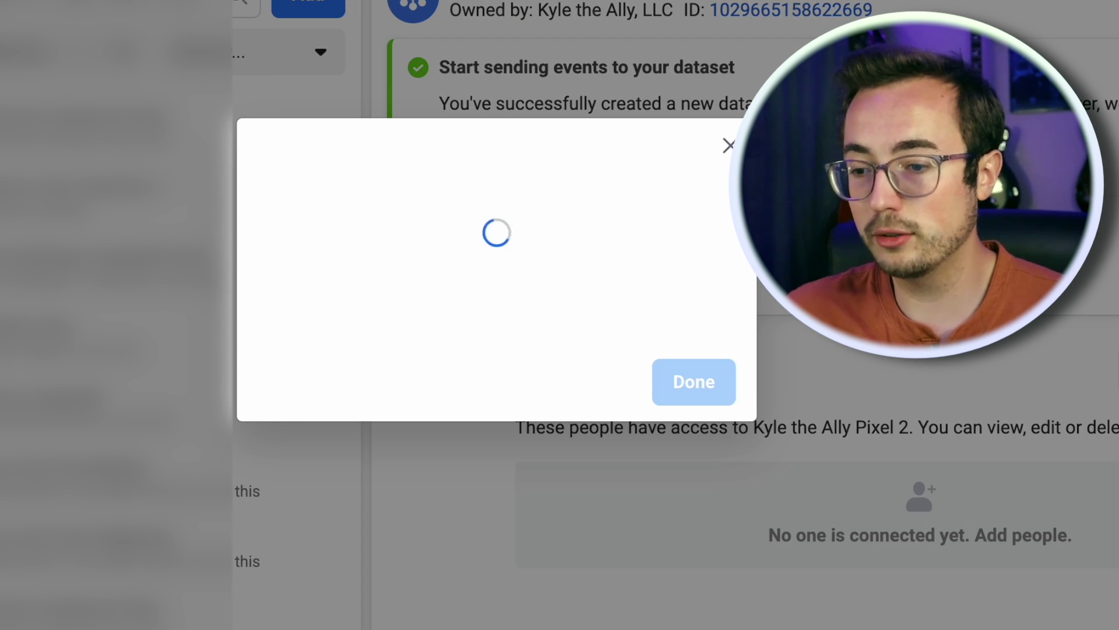
# Assign the Kyle the Ally, LLC asset to the Kyle the Ally Pixel 2 dataset
pyautogui.click(677, 378)
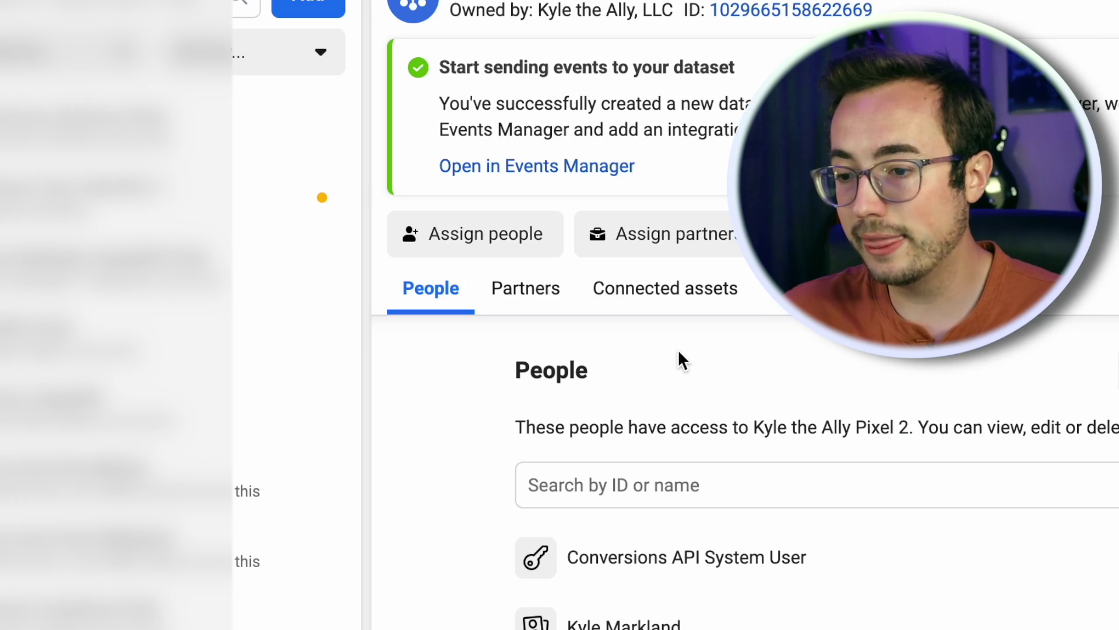
pyautogui.click(870, 249)
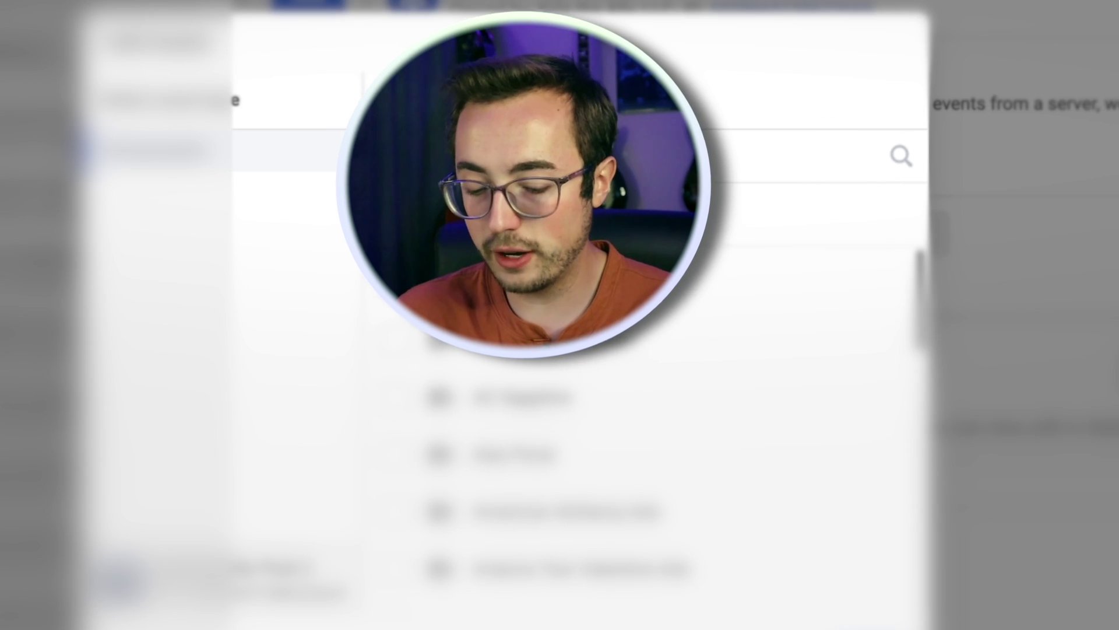
pyautogui.write('kyle')
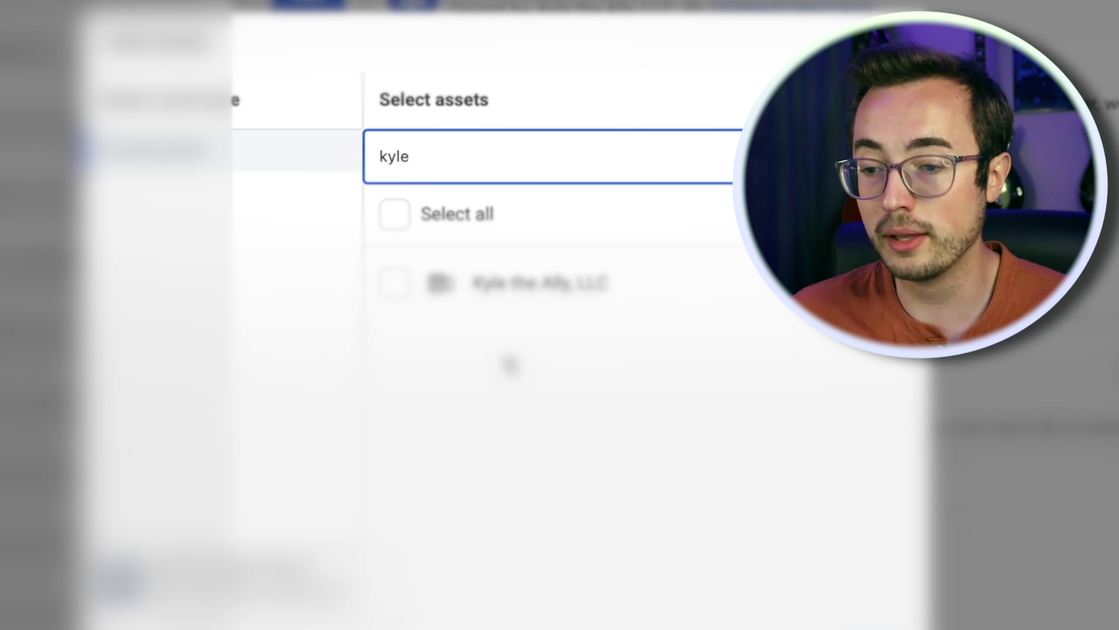
pyautogui.click(391, 289)
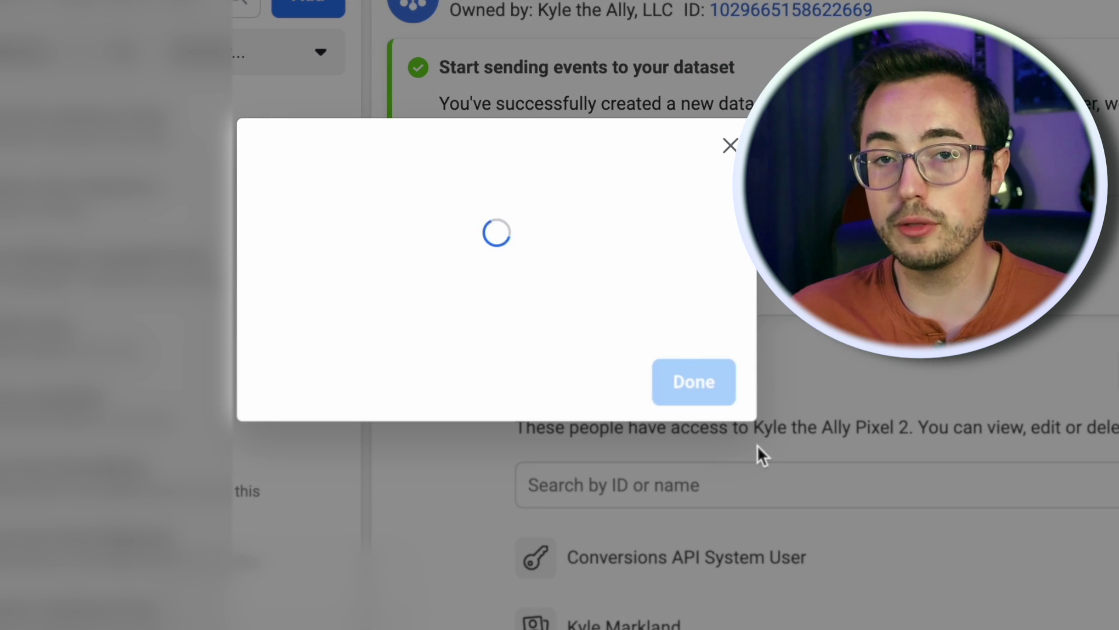
pyautogui.click(730, 386)
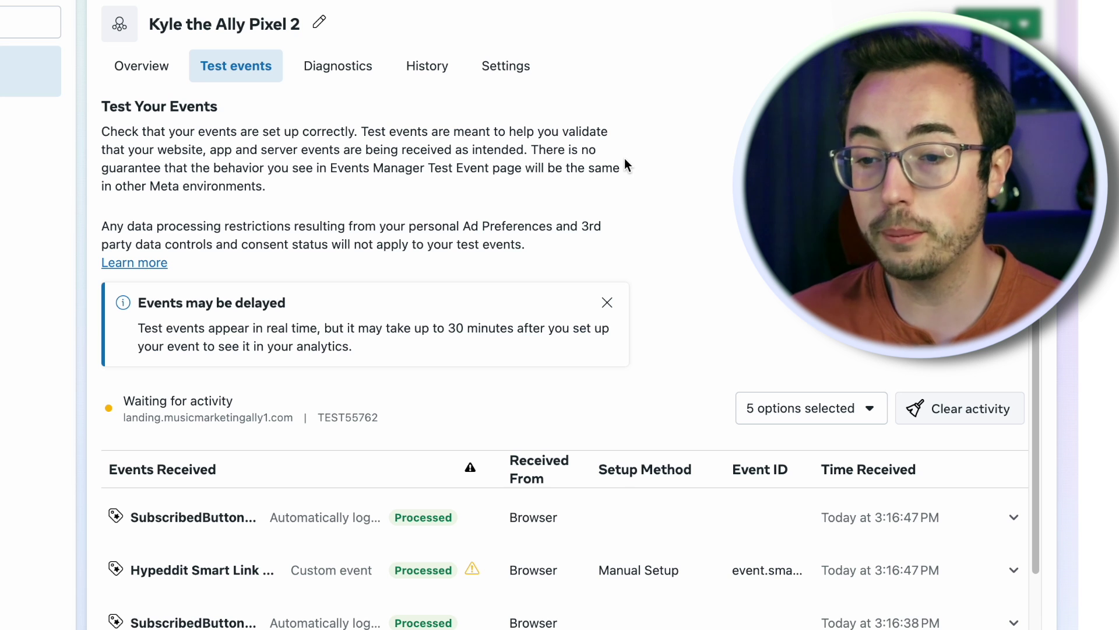
# Show Kyle the Ally Pixel 2's Overview and scroll down to its Events table
pyautogui.click(127, 66)
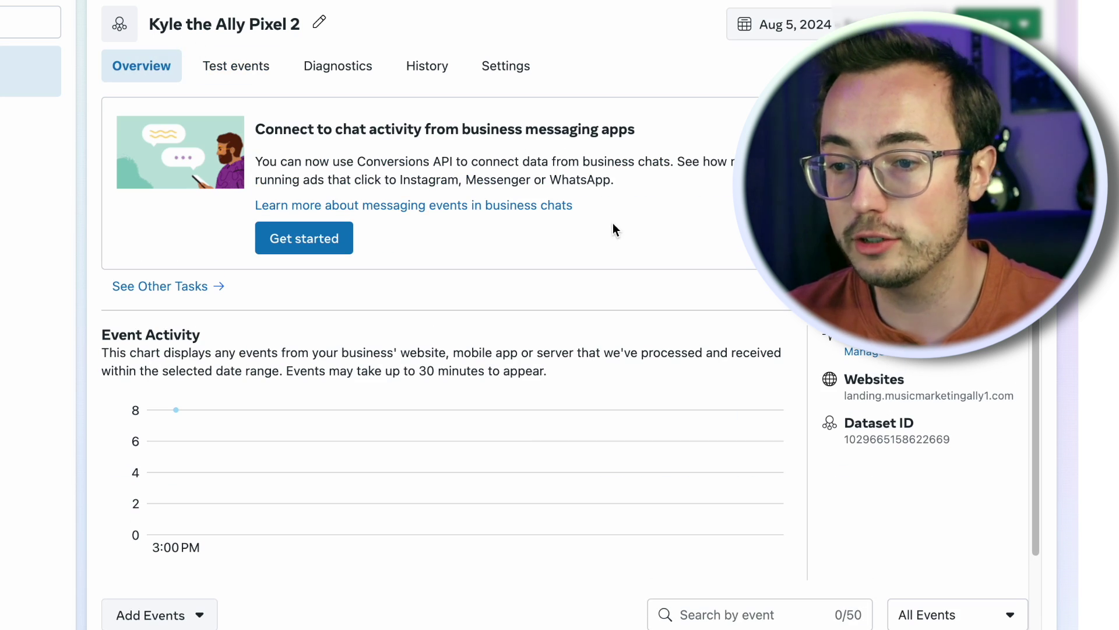
pyautogui.scroll(-3, 616, 226)
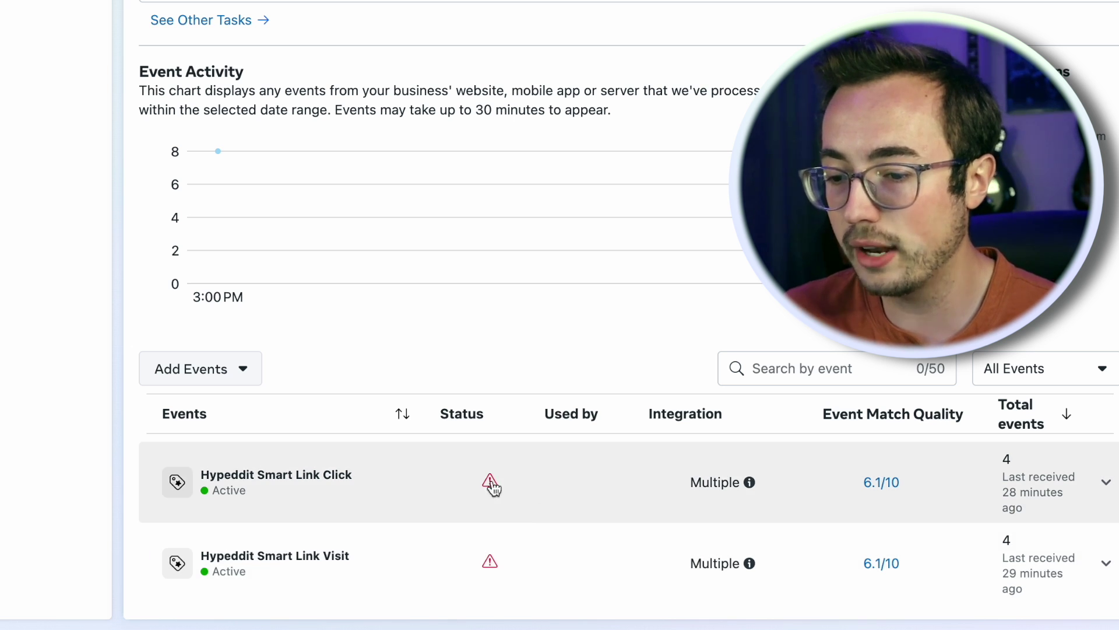
# Confirm the Hypeddit Smart Link Click custom event after acknowledging the Business Tools terms
pyautogui.moveTo(491, 484)
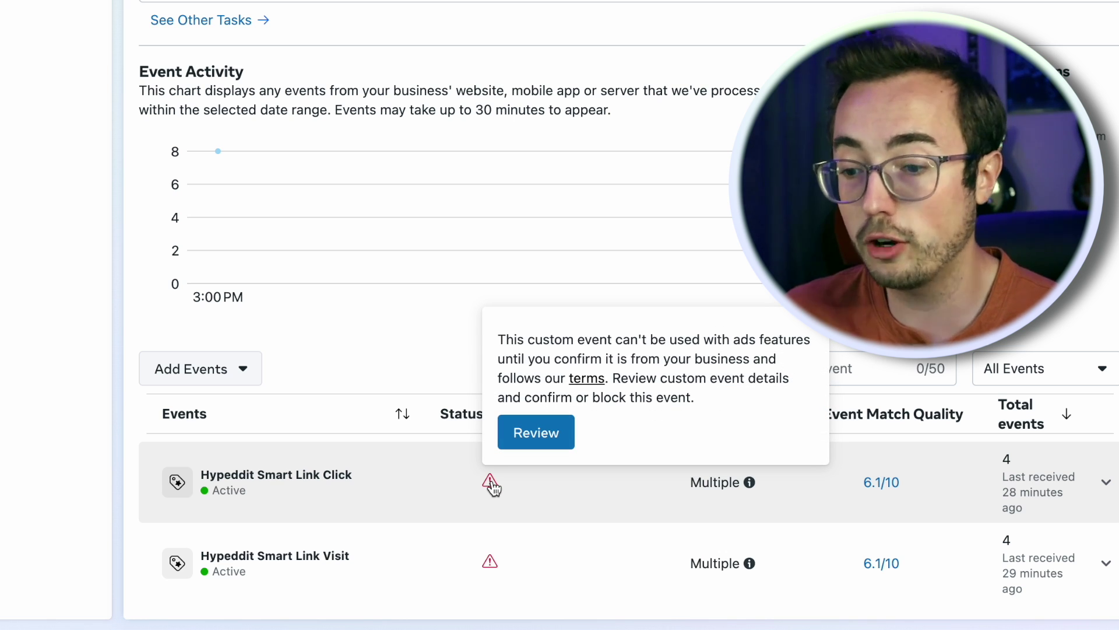
pyautogui.click(536, 432)
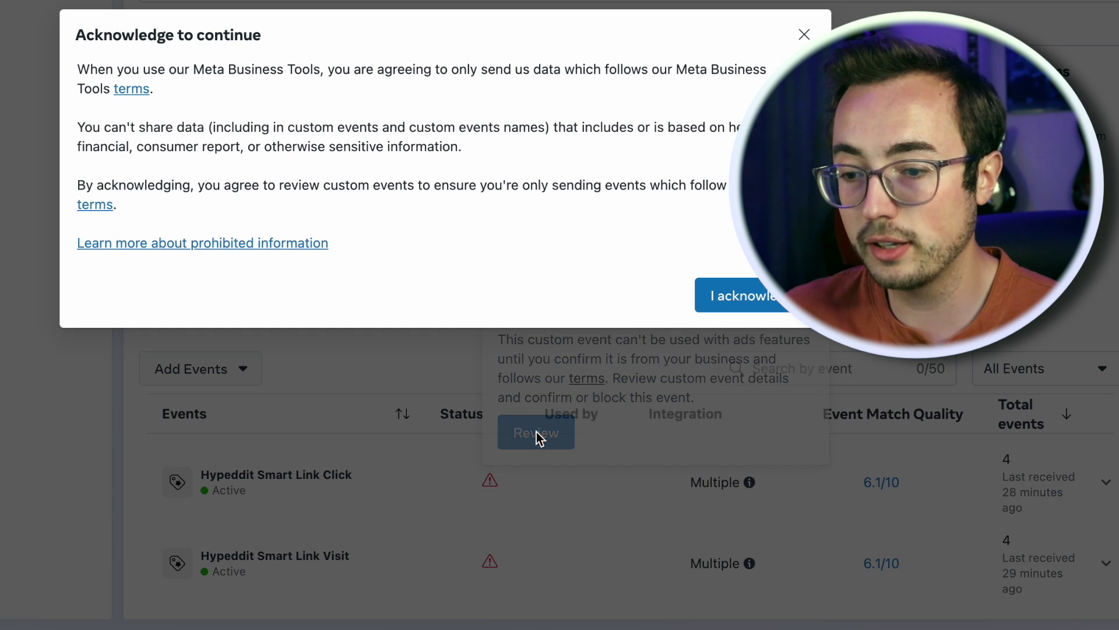
pyautogui.click(721, 300)
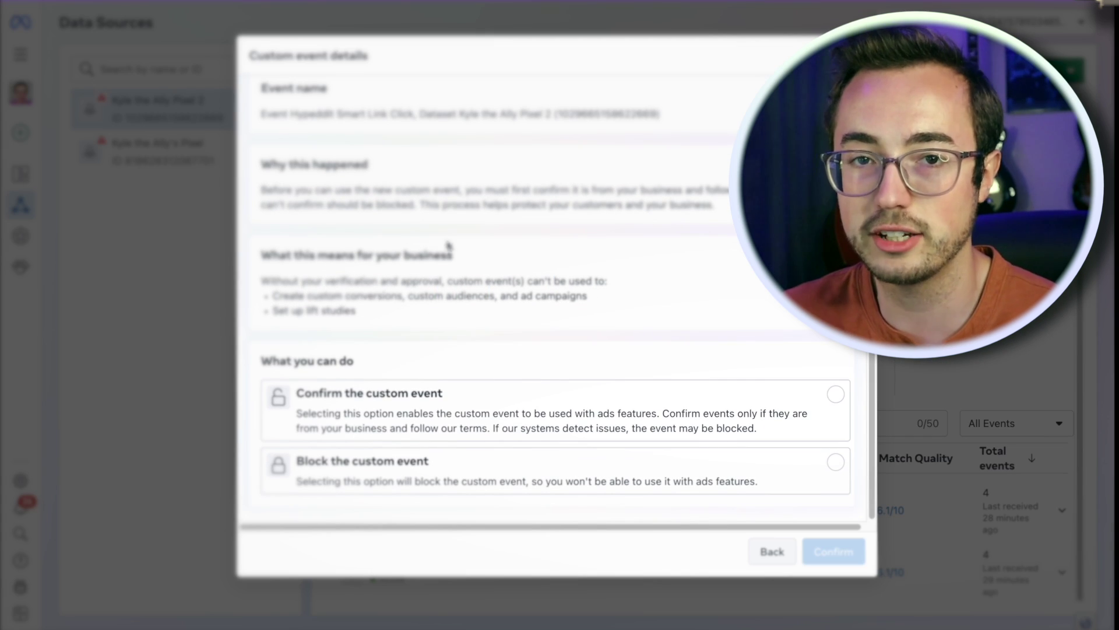
pyautogui.click(322, 395)
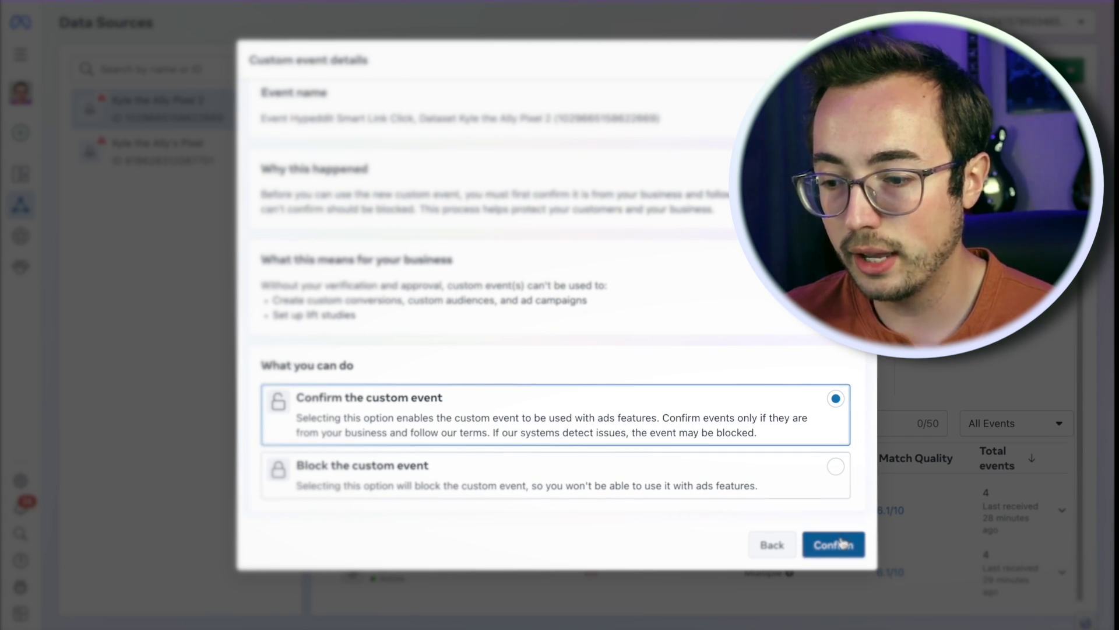
pyautogui.click(832, 545)
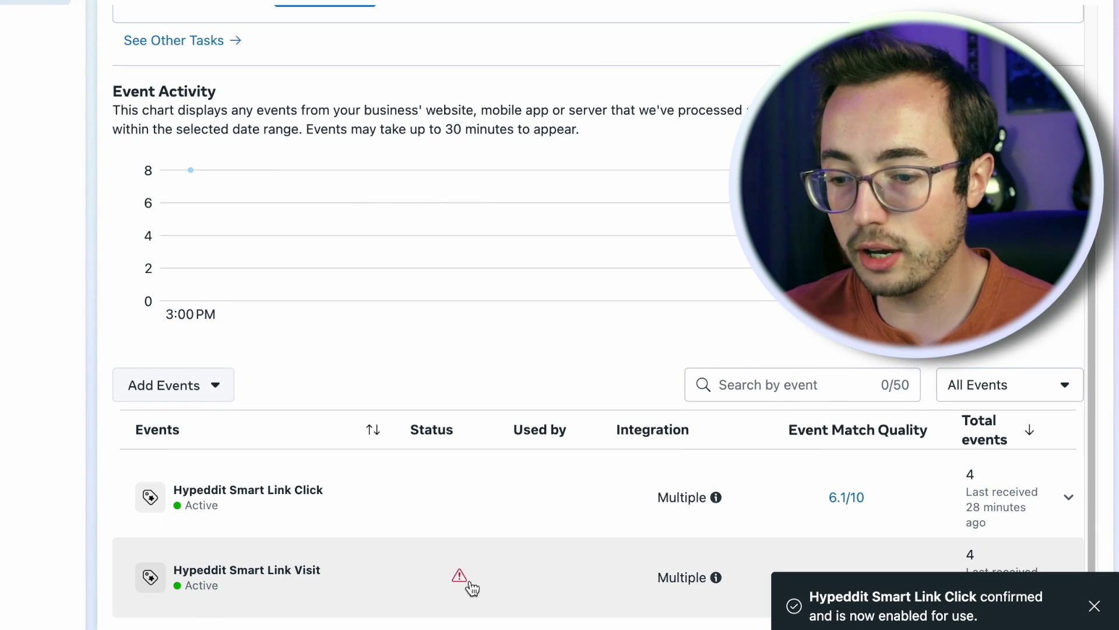
# Review the Hypeddit Smart Link Visit event, accept the terms and choose to confirm it
pyautogui.moveTo(459, 577)
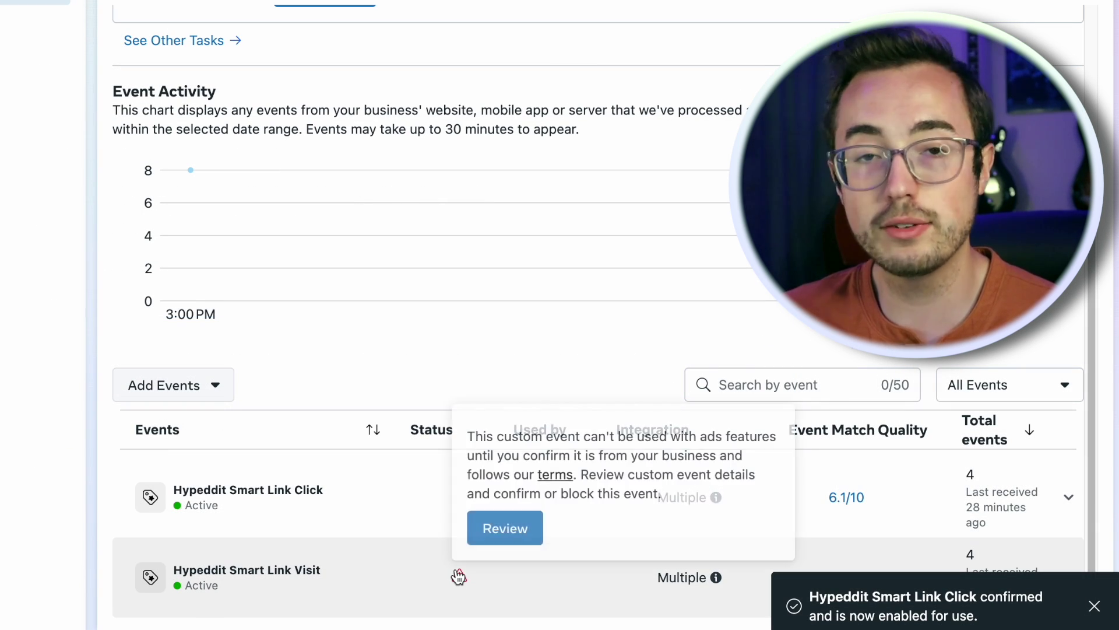
pyautogui.click(459, 577)
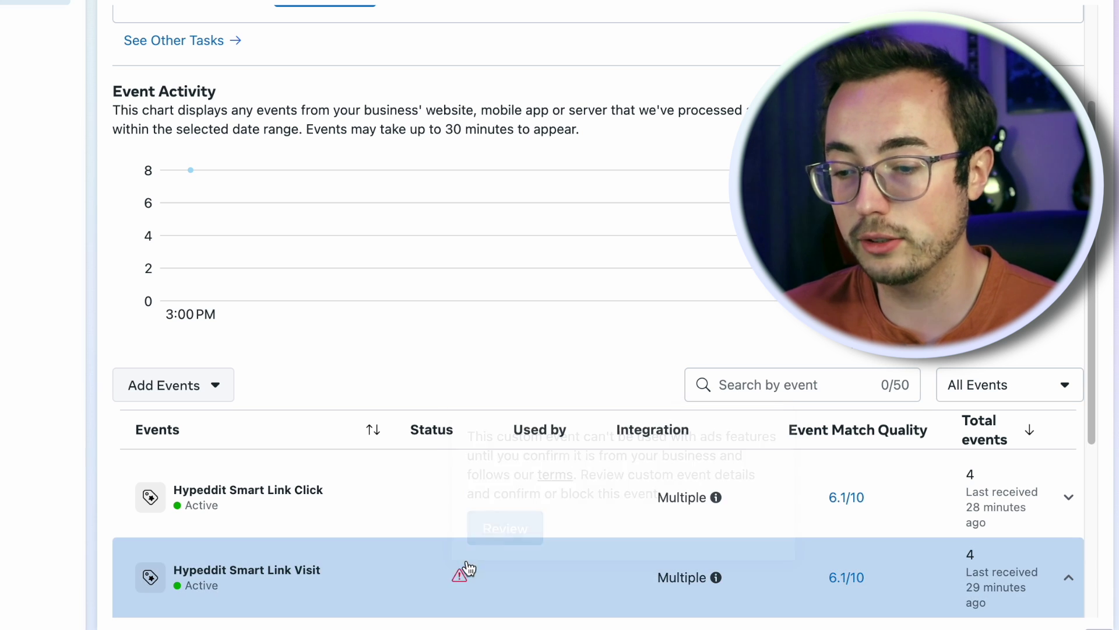
pyautogui.moveTo(460, 577)
pyautogui.click(500, 525)
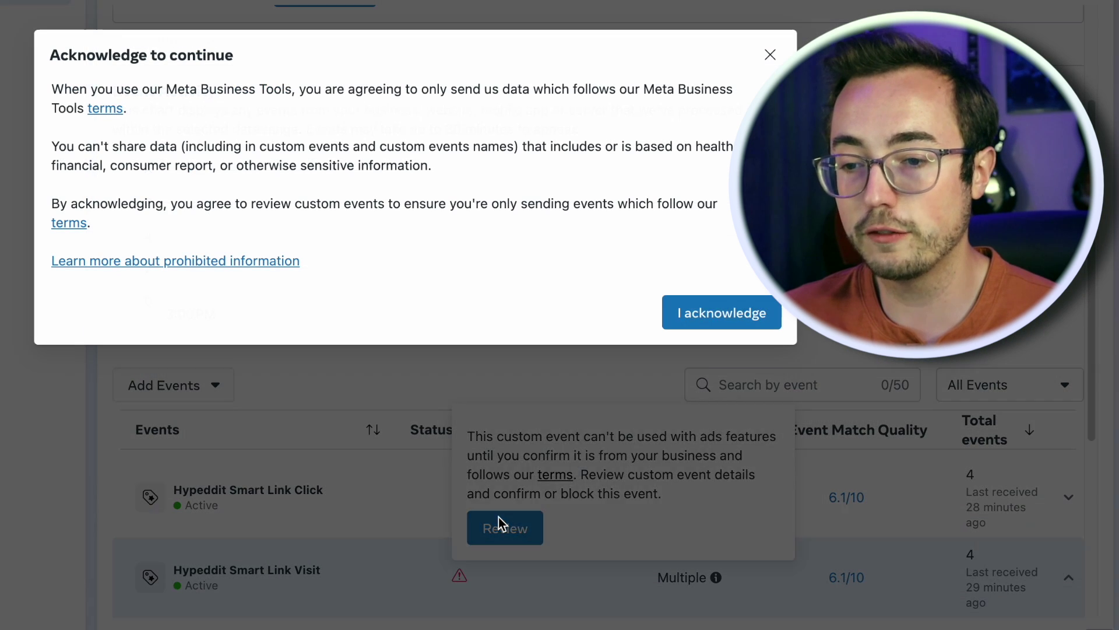
pyautogui.click(704, 313)
pyautogui.click(545, 390)
# Confirm the Hypeddit Smart Link Visit event before starting the Auction Engagement campaign
pyautogui.click(937, 554)
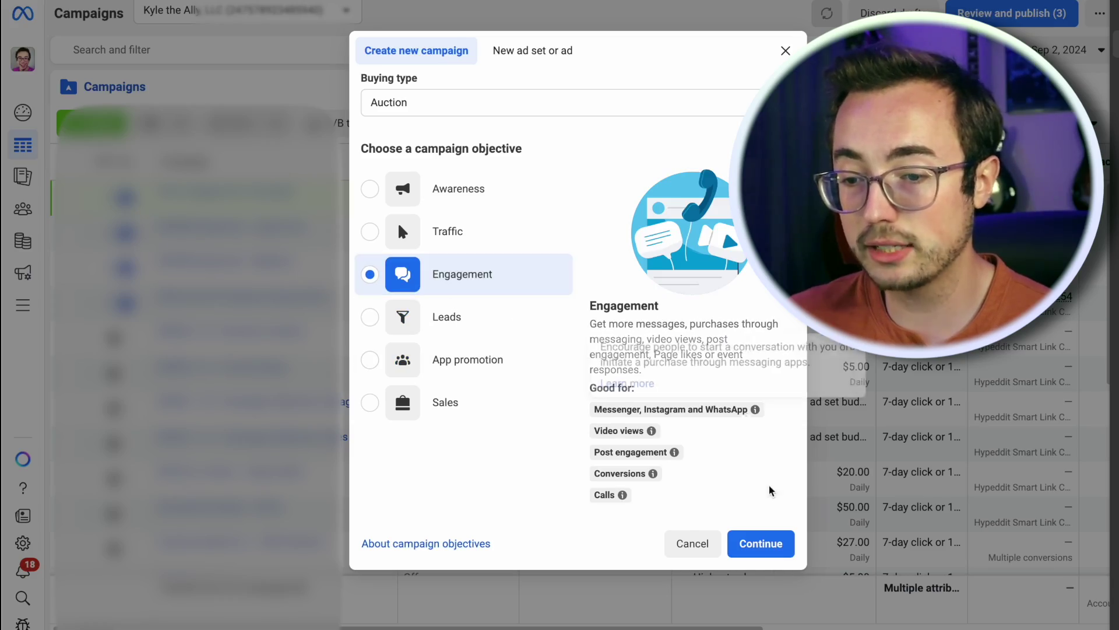
# Continue with Engagement and create a manual engagement campaign, then review its draft settings
pyautogui.click(757, 553)
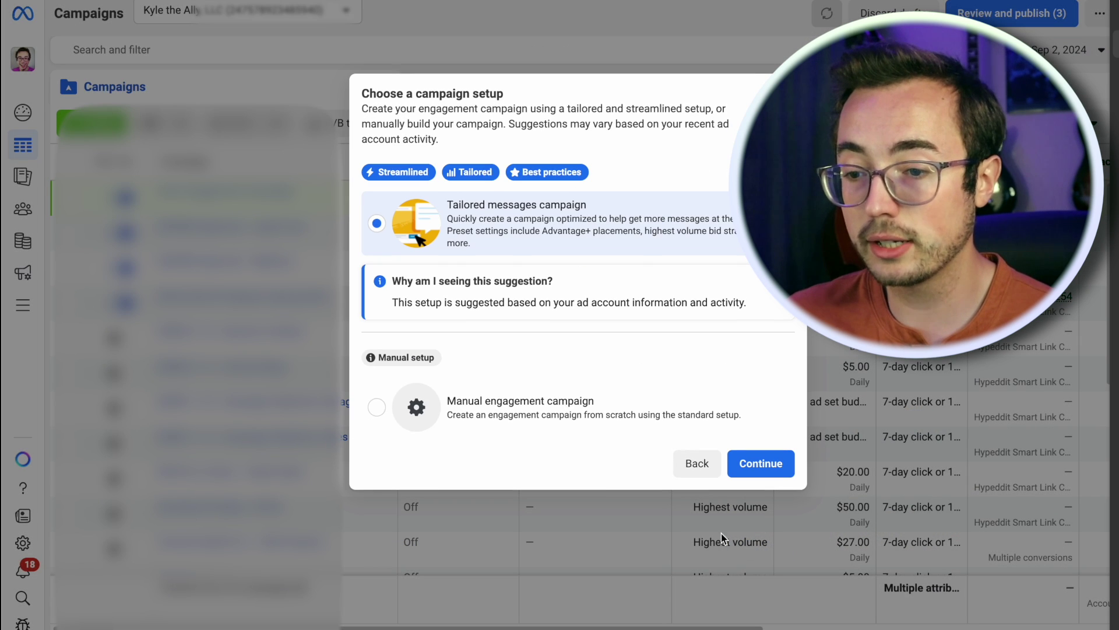
pyautogui.click(489, 428)
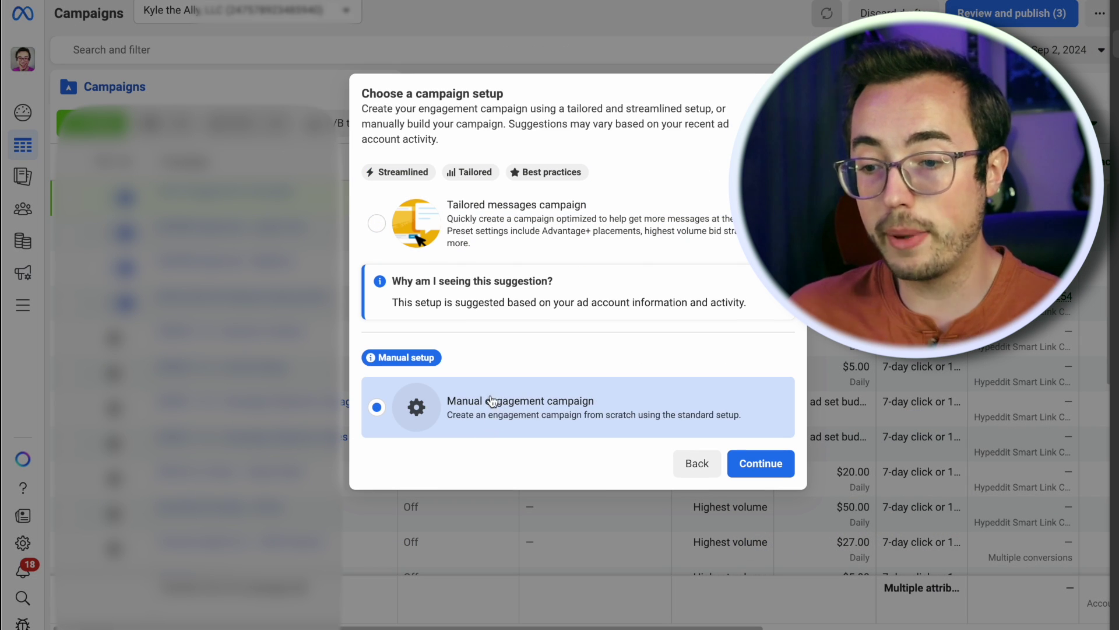
pyautogui.click(753, 462)
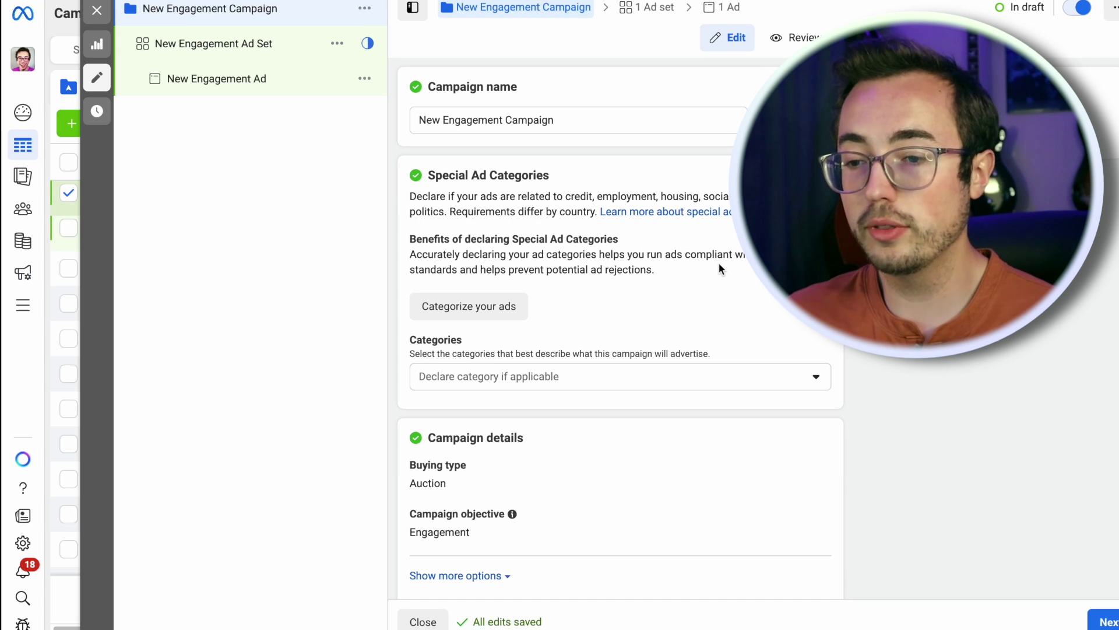
pyautogui.scroll(-4, 719, 265)
pyautogui.scroll(2, 694, 539)
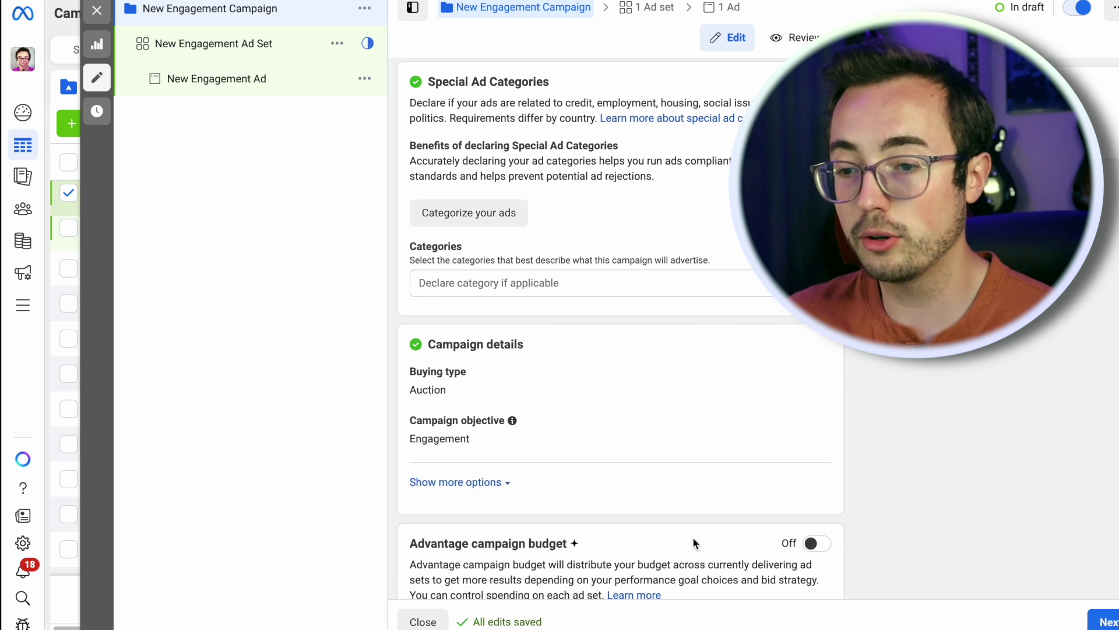
pyautogui.scroll(2, 709, 321)
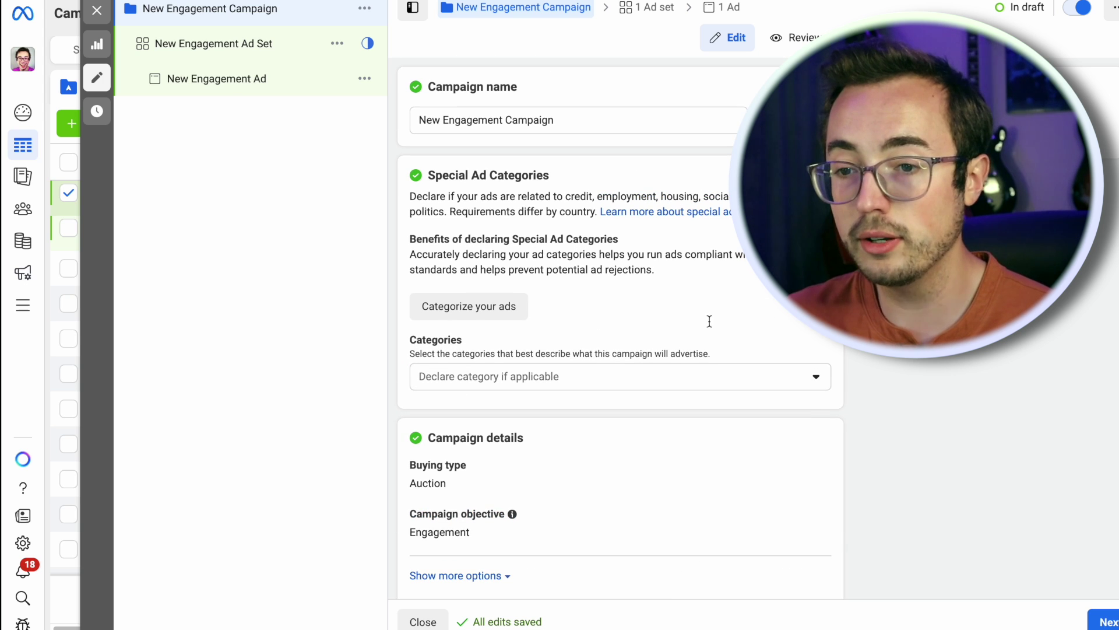
# In the New Engagement Ad Set, keep Website as conversion location and choose Kyle the Ally Pixel 2
pyautogui.click(236, 46)
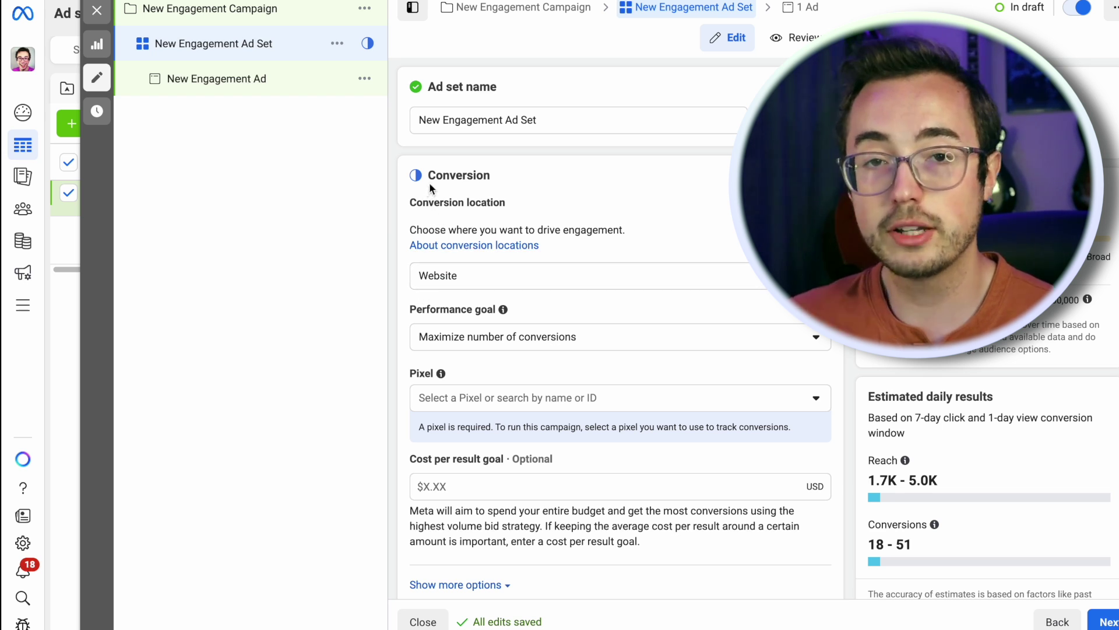
pyautogui.click(440, 280)
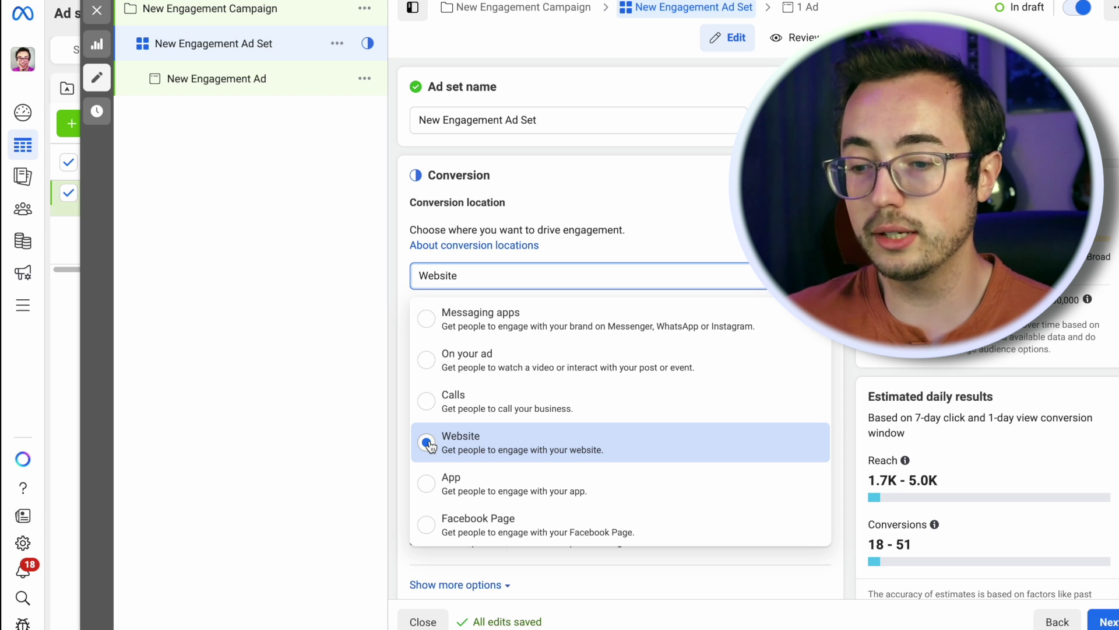
pyautogui.click(363, 422)
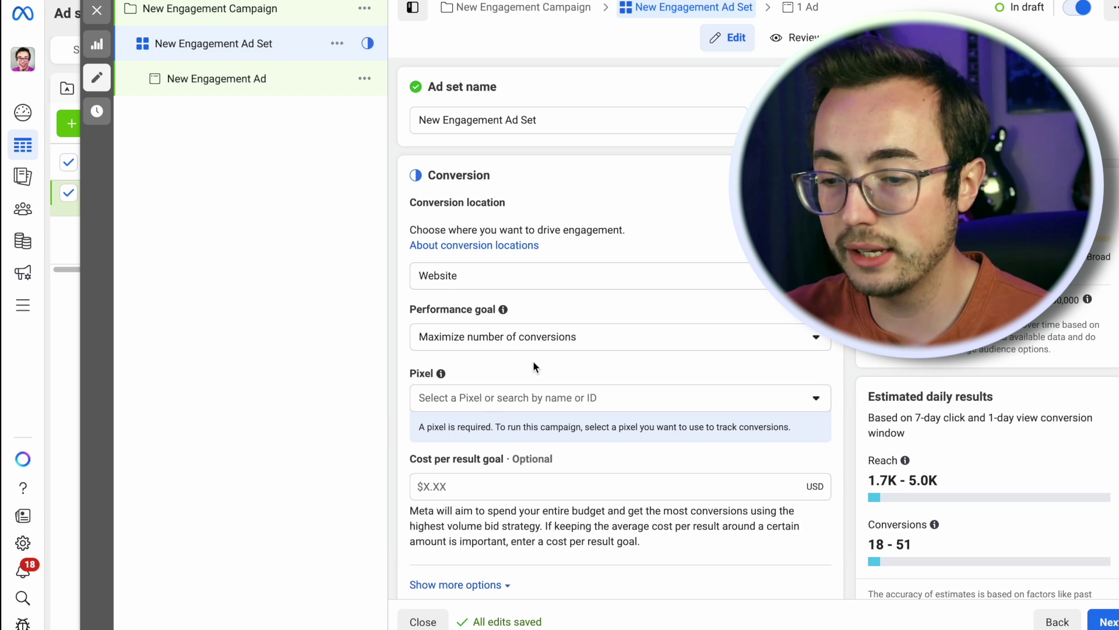
pyautogui.click(479, 403)
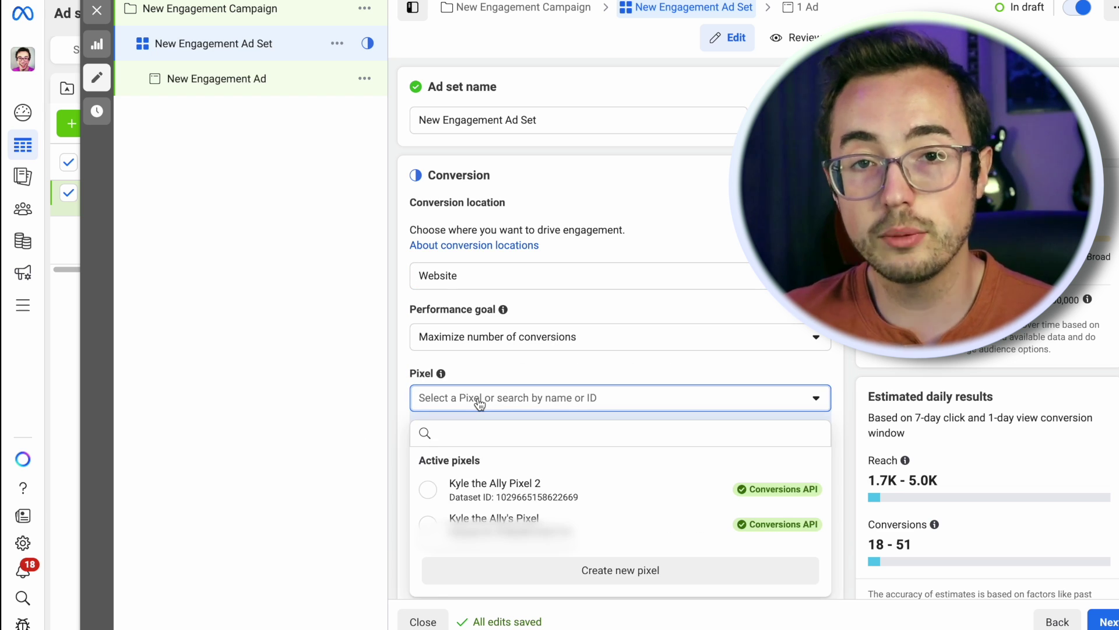
pyautogui.click(524, 483)
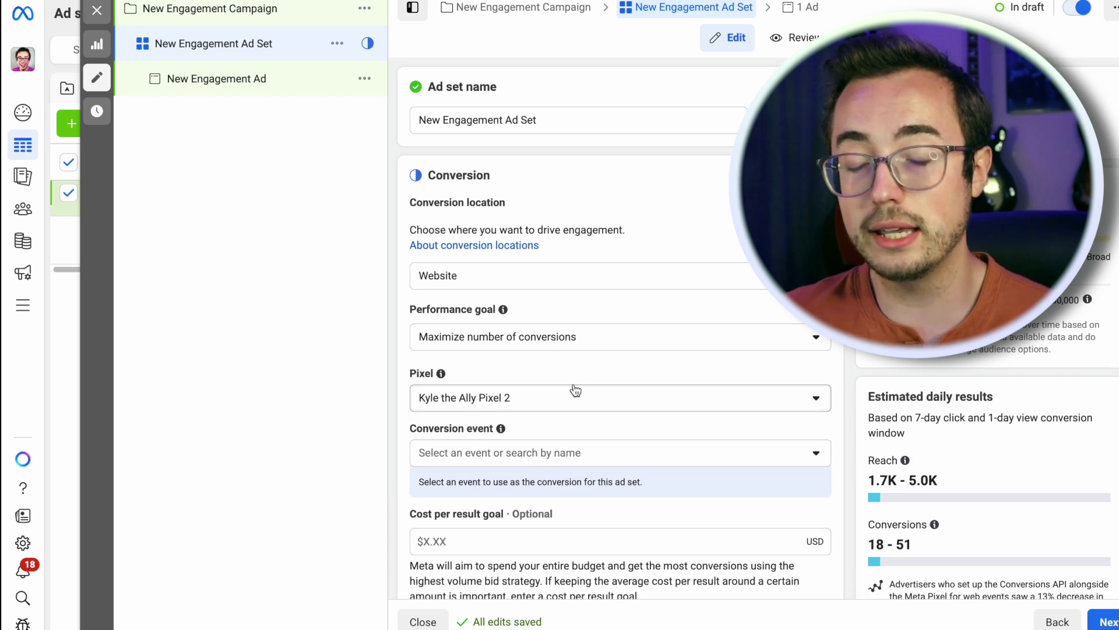
# Make Hypeddit Smart Link Click the ad set's conversion event
pyautogui.scroll(-1, 600, 395)
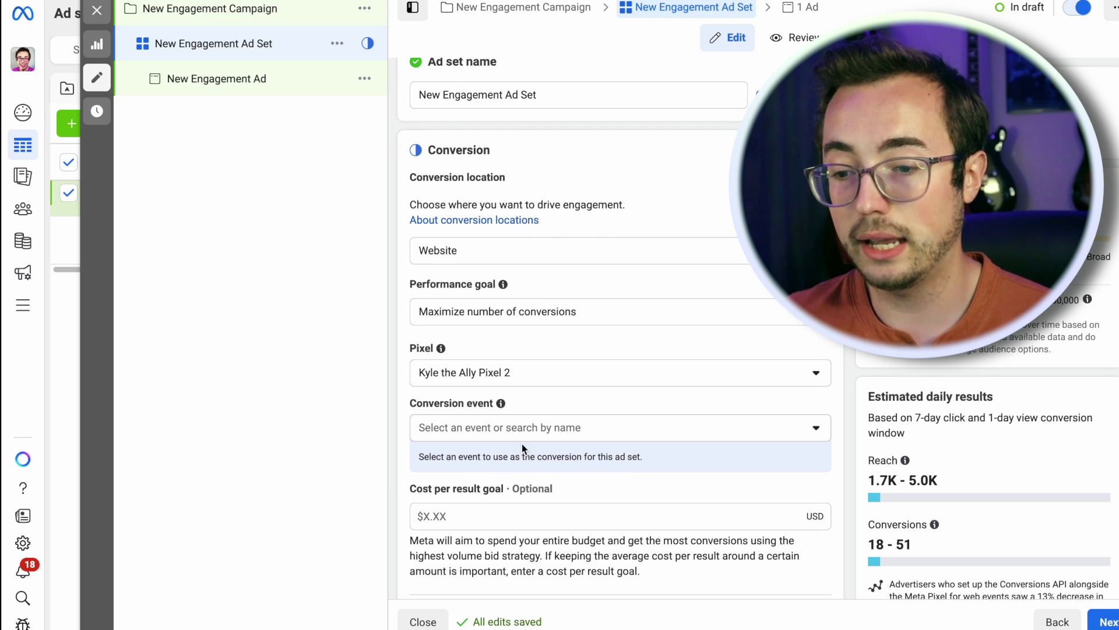
pyautogui.click(491, 439)
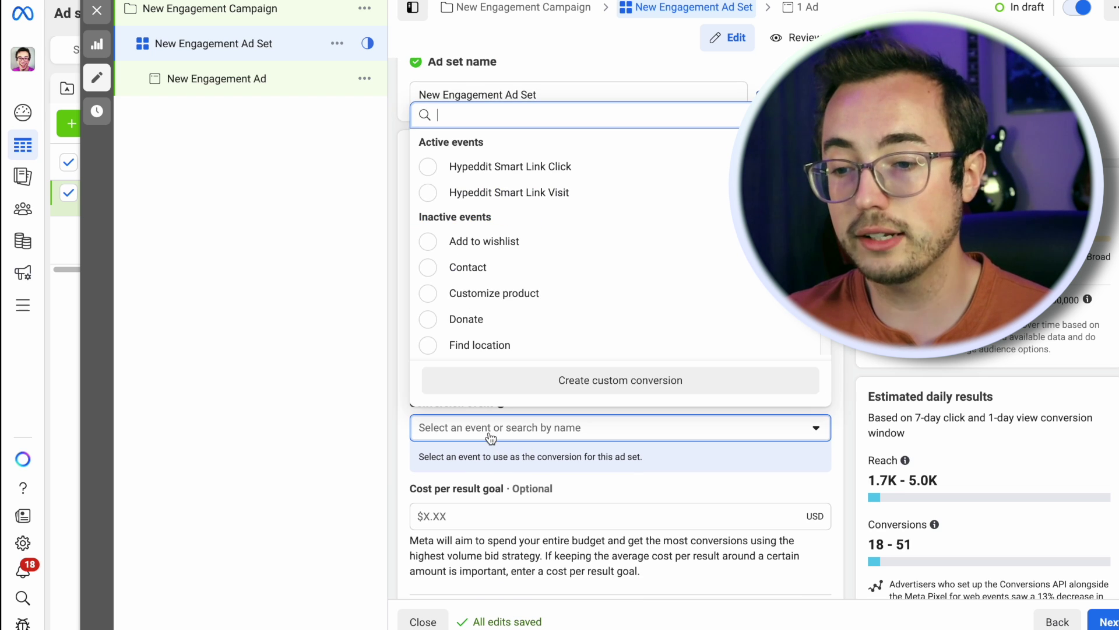
pyautogui.click(466, 166)
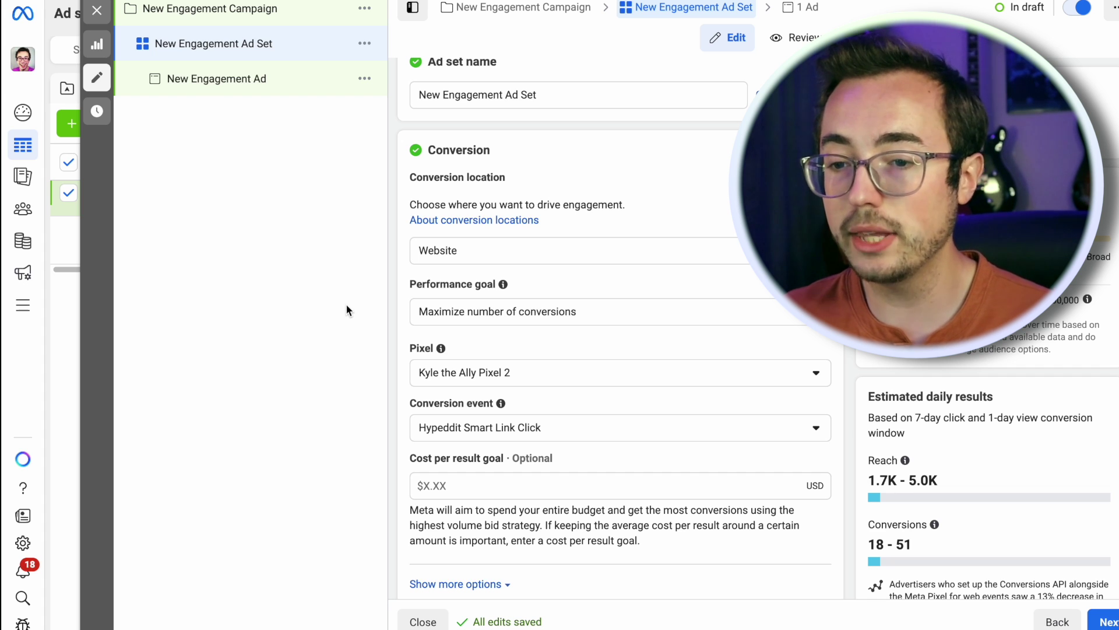
# Open New Engagement Ad and check the tracked pixel's name and Dataset ID
pyautogui.click(190, 88)
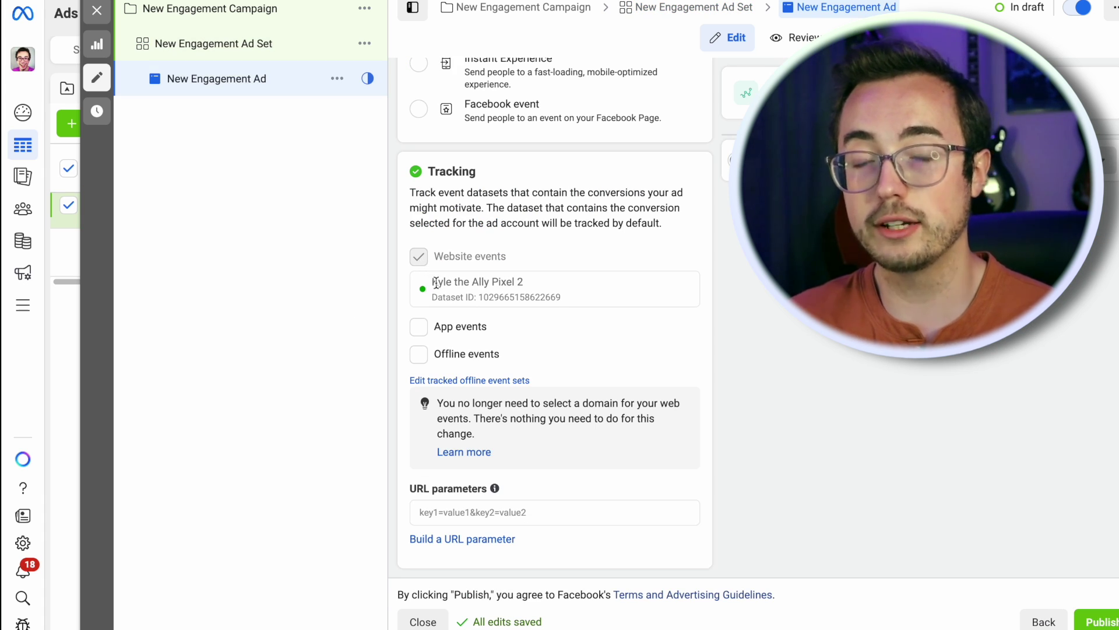
pyautogui.tripleClick(532, 276)
pyautogui.click(536, 279)
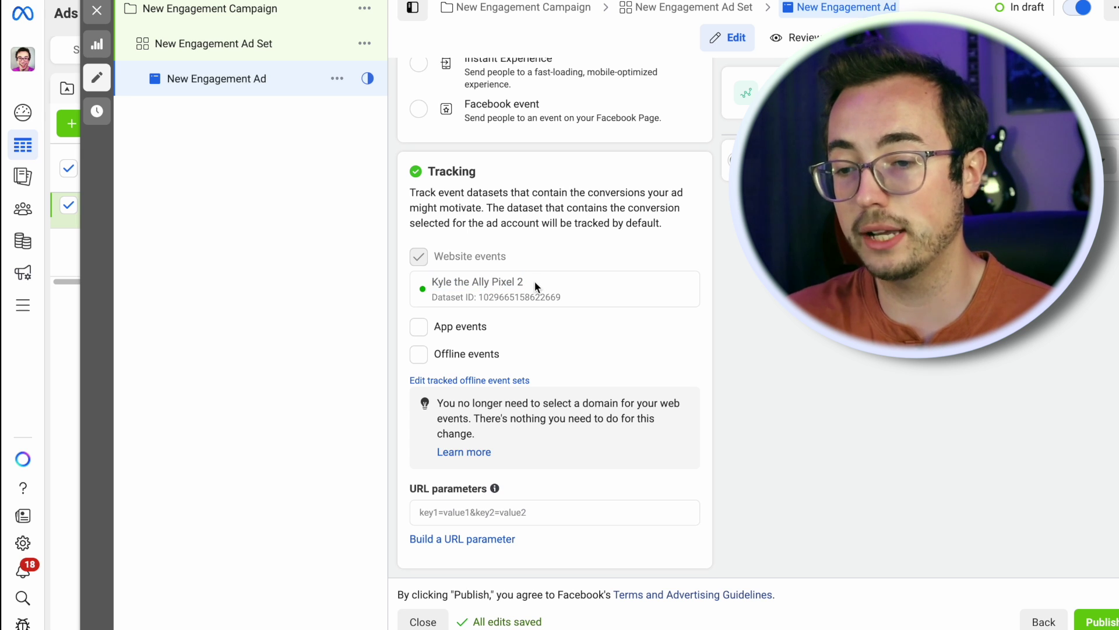
pyautogui.doubleClick(525, 297)
pyautogui.click(705, 332)
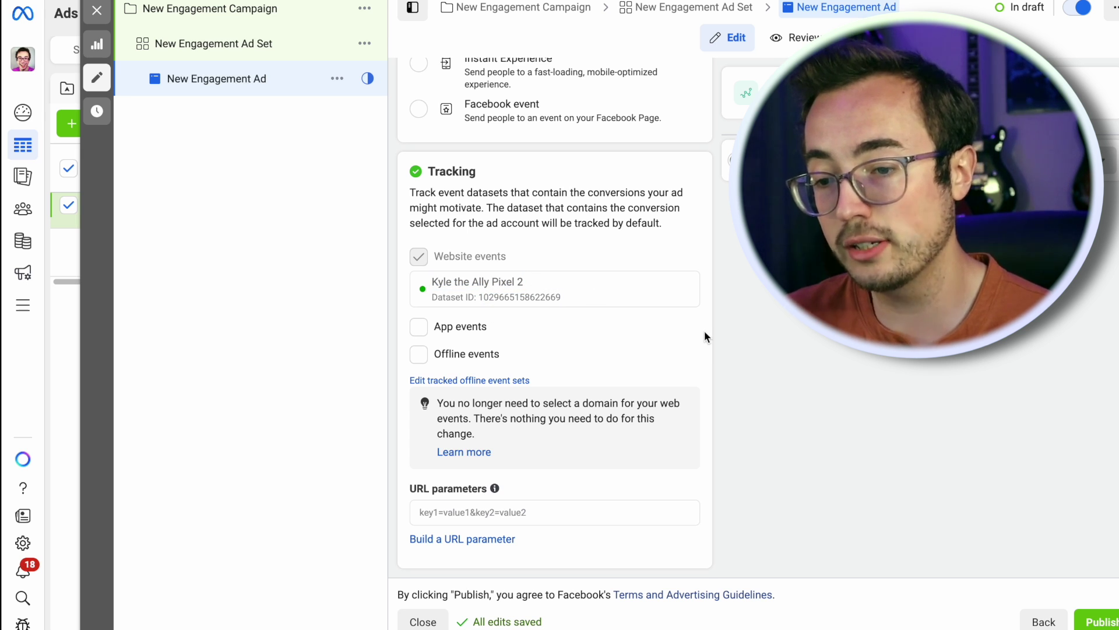